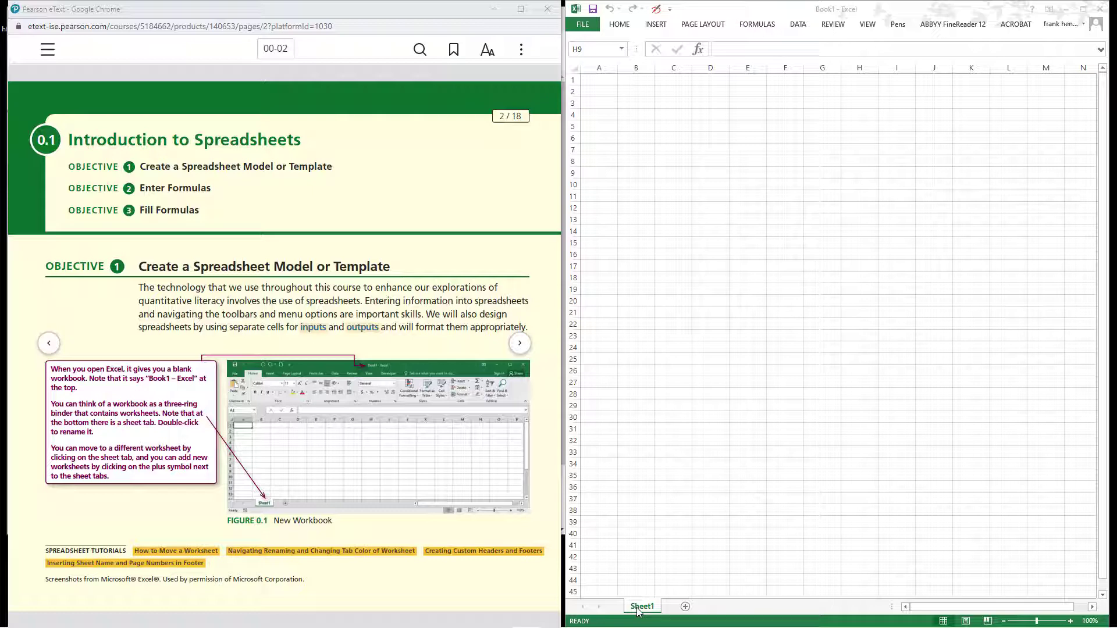
Rename the Sheet1 tab to 'Sales' and return to cell A1.
double_click(642, 607)
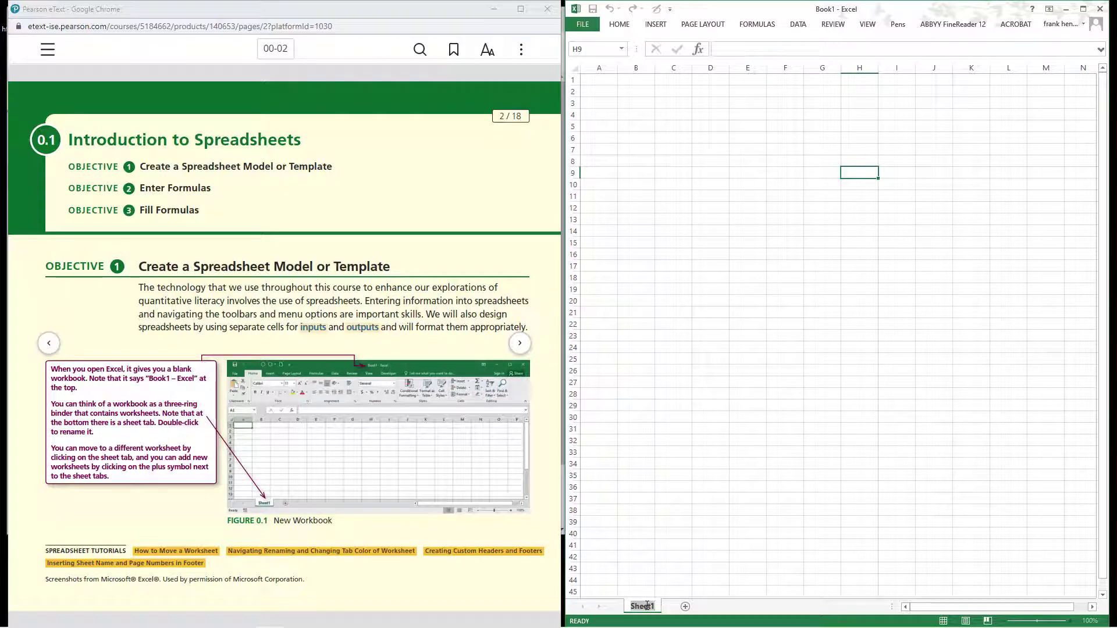
key("BackSpace")
type("Sales")
left_click(640, 555)
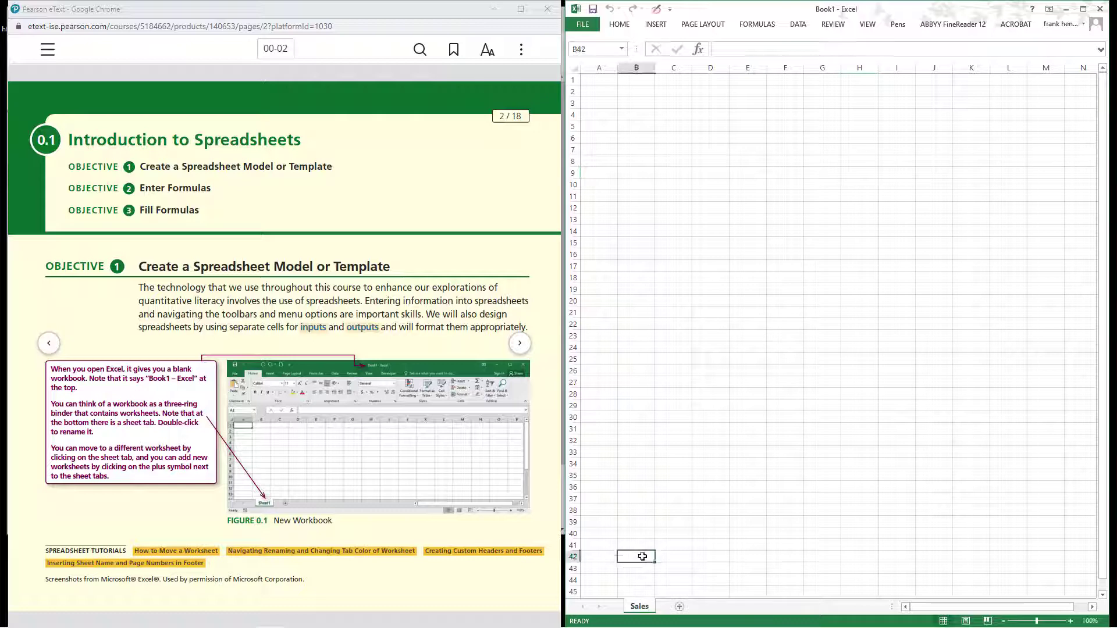
left_click(606, 85)
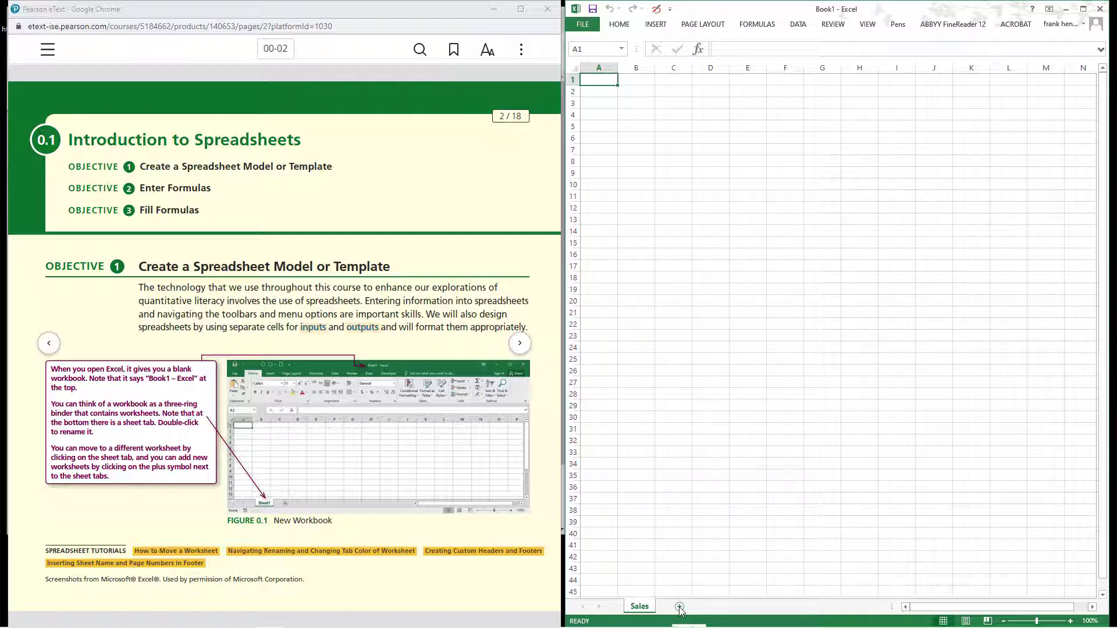
Advance the eText reader to page 00-03 on the ribbon and saving.
left_click(518, 346)
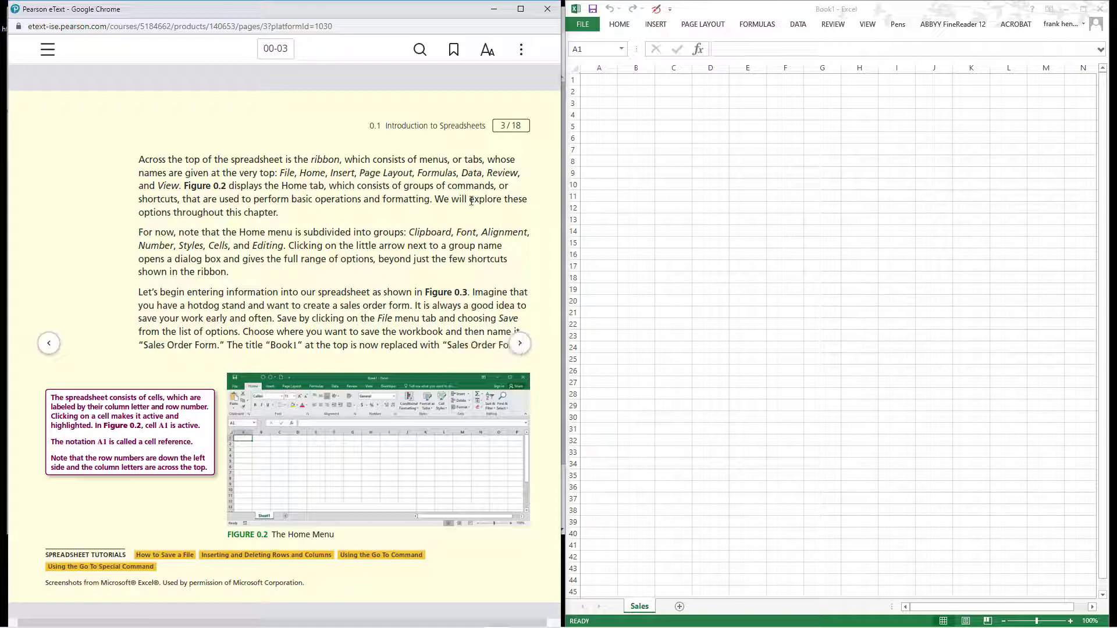
Pin the Home tab's ribbon so it stays permanently expanded.
left_click(618, 24)
left_click(619, 26)
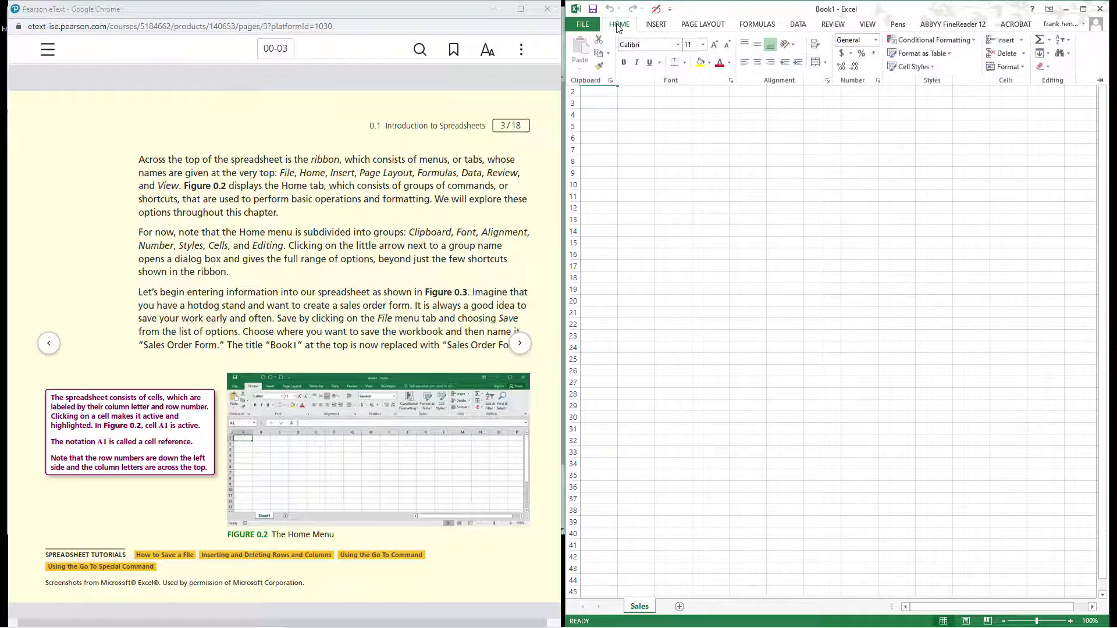
double_click(618, 26)
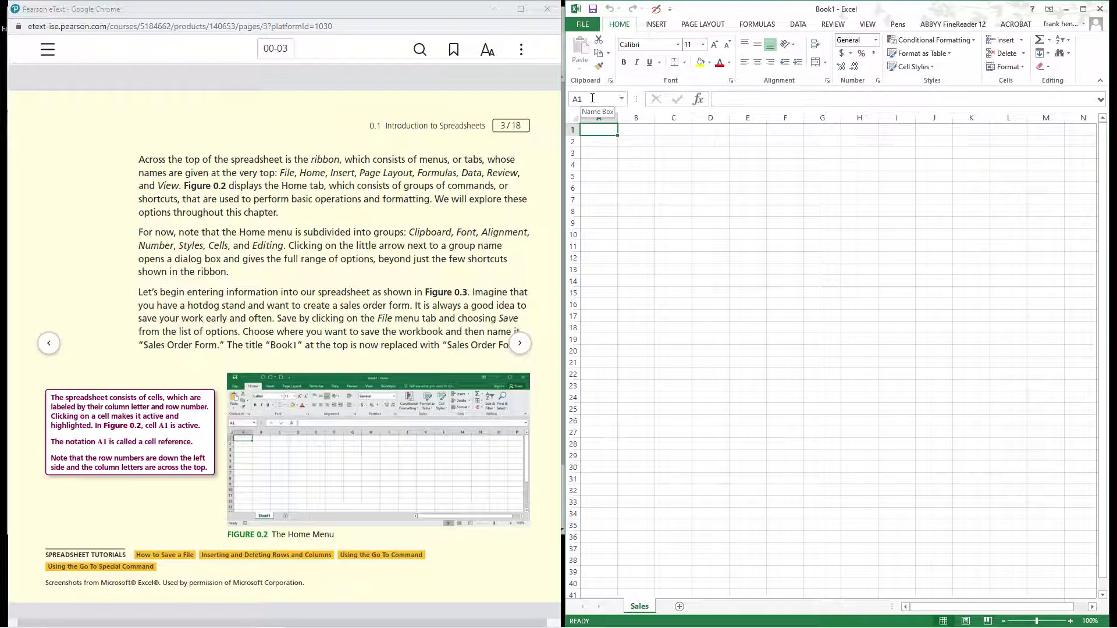
left_click(711, 202)
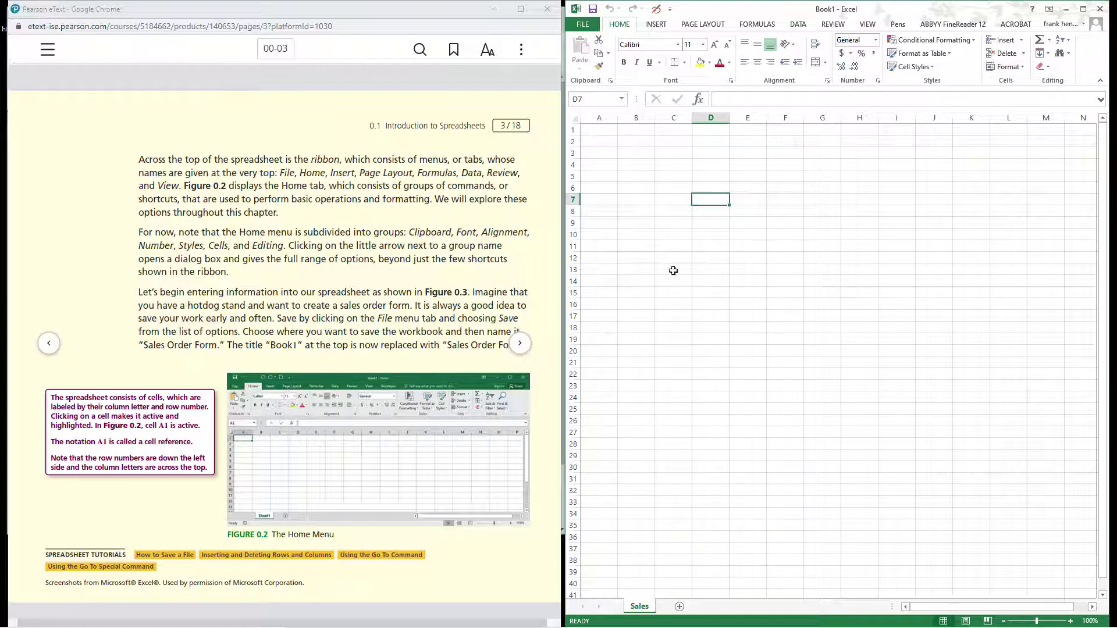
left_click(634, 154)
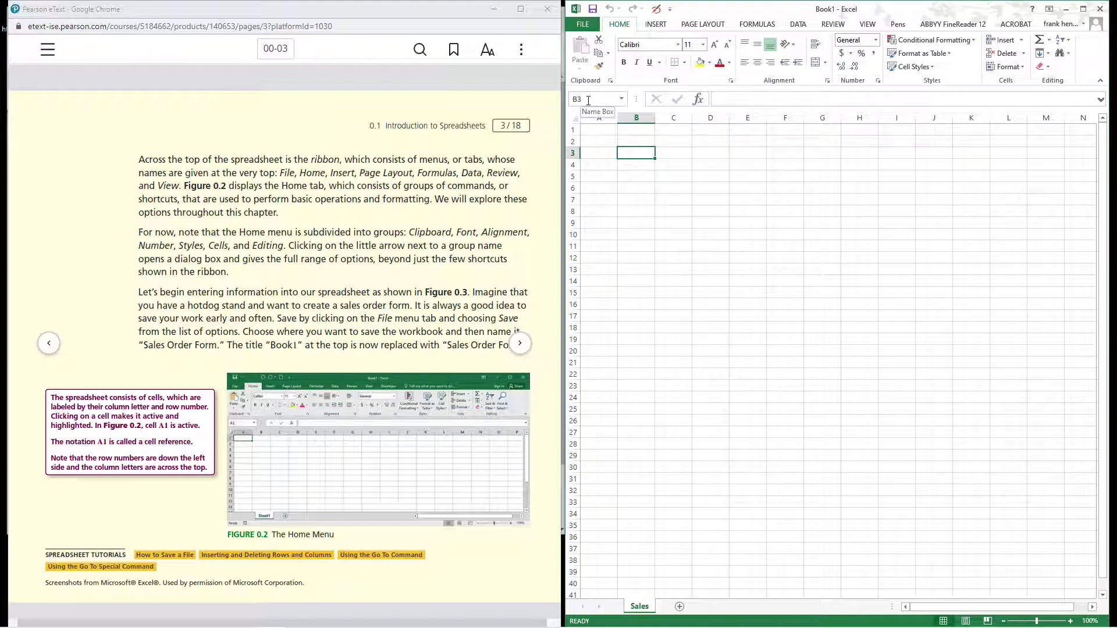
left_click(599, 129)
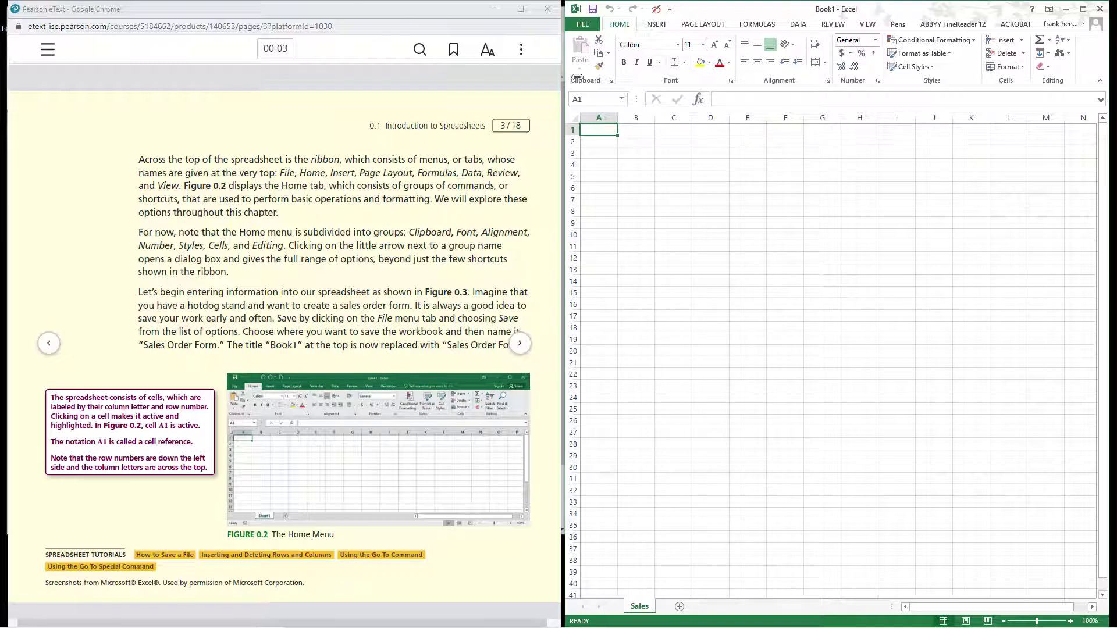
Start Save As and choose Computer > Documents as the save location.
left_click(582, 25)
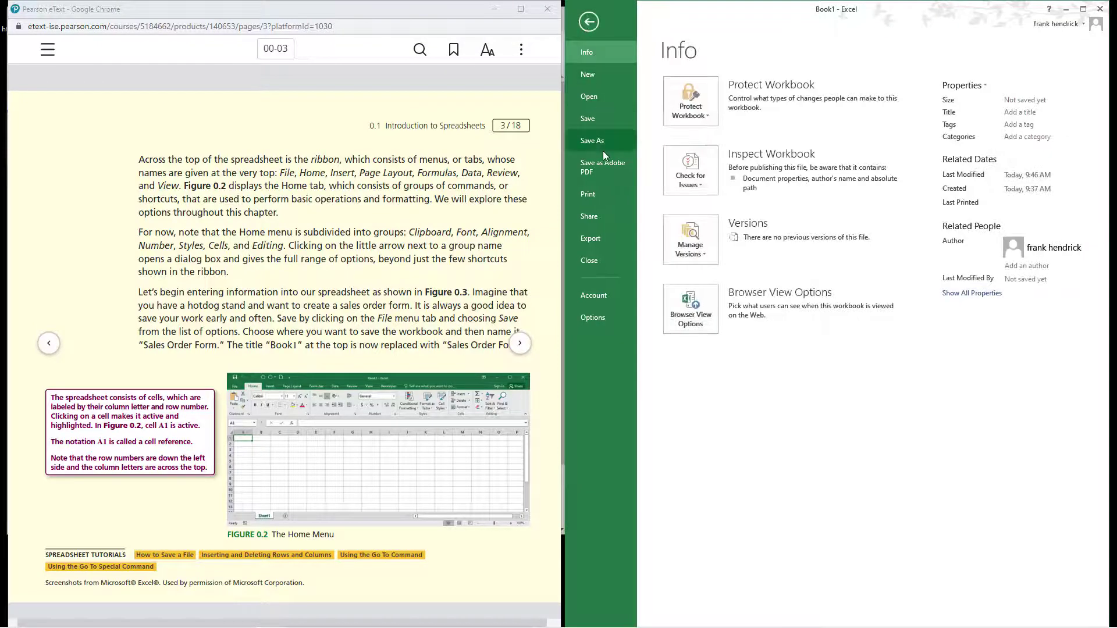
left_click(596, 142)
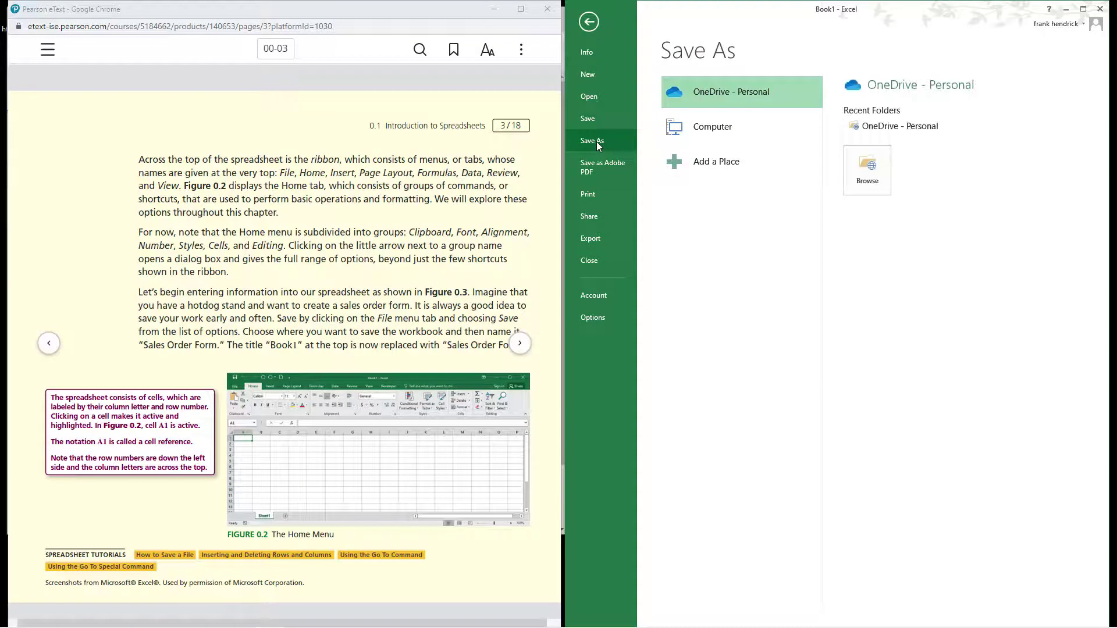
left_click(725, 134)
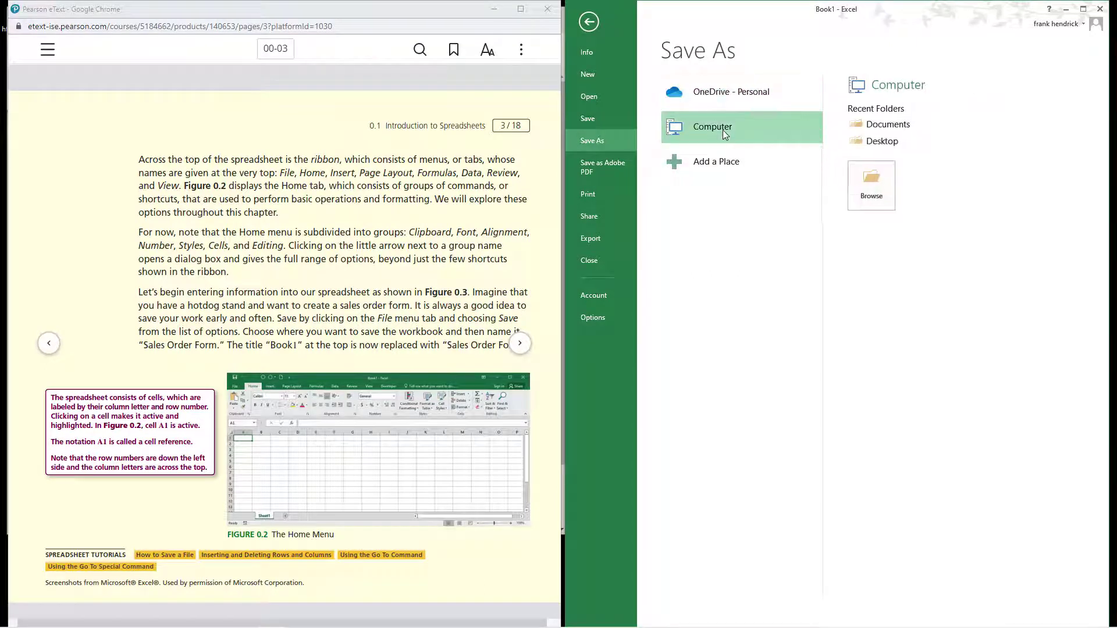
left_click(877, 127)
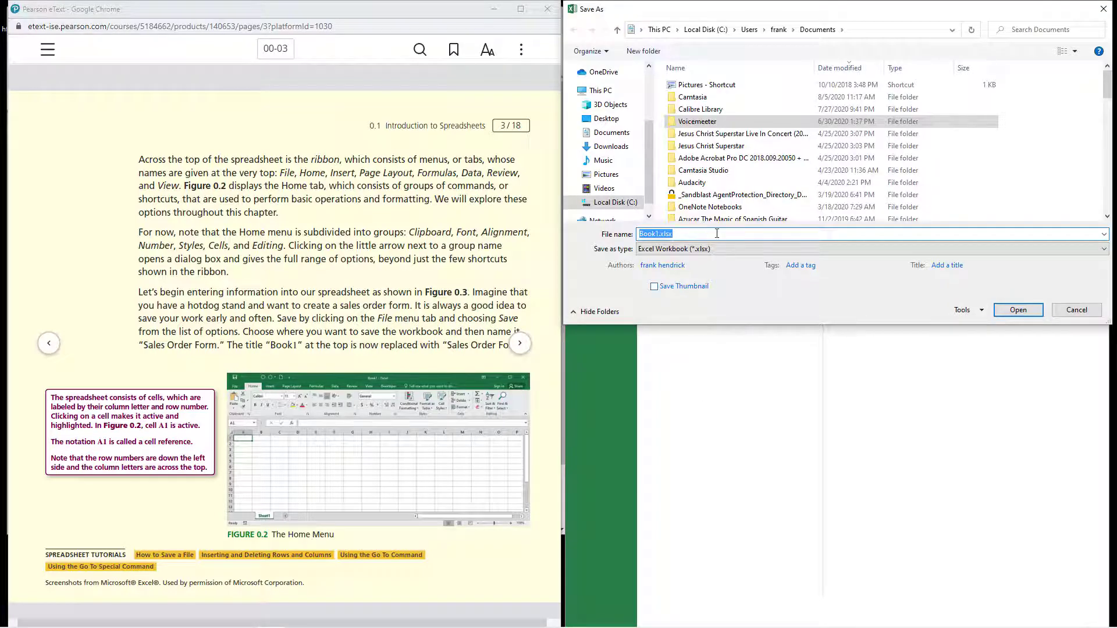
left_click(717, 234)
left_click(619, 135)
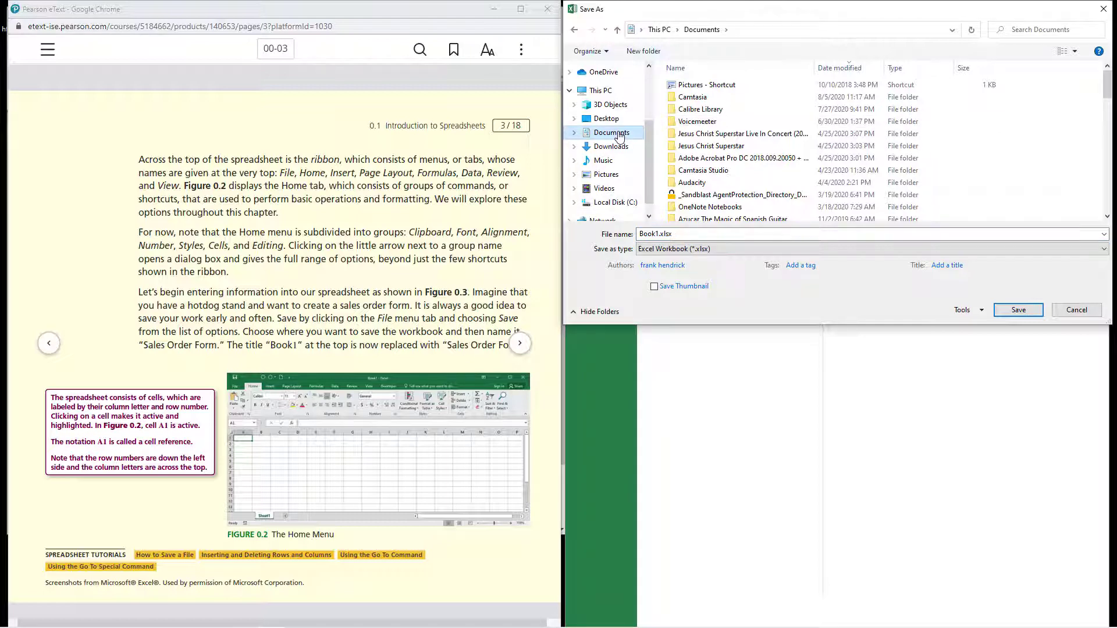
Replace Book1 with the file name 'Sales Order Form' and save.
double_click(656, 234)
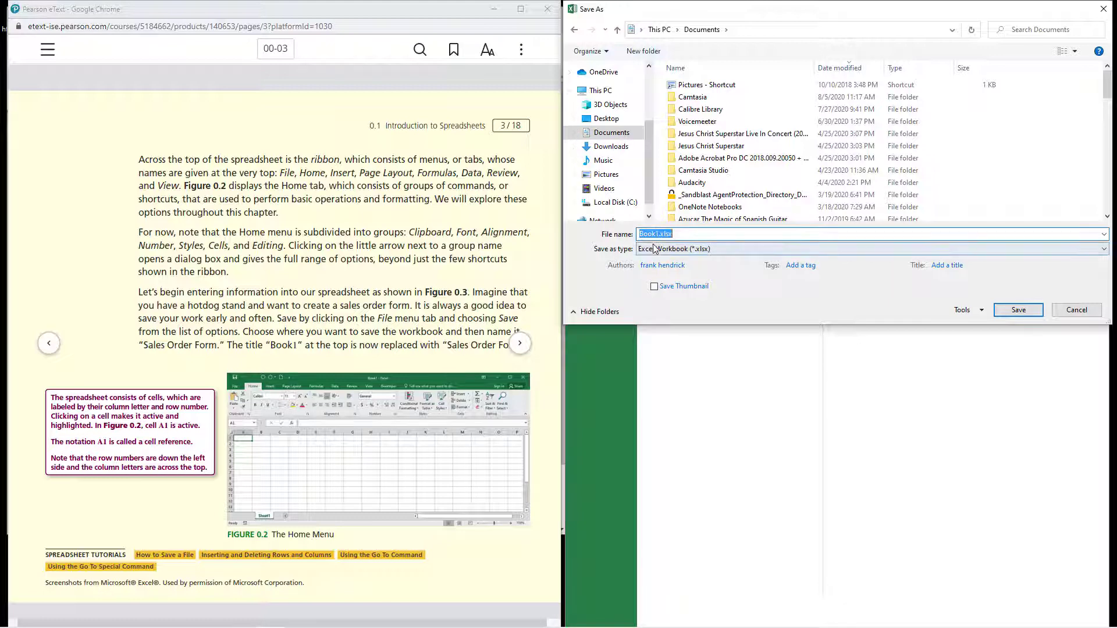
left_click(655, 235)
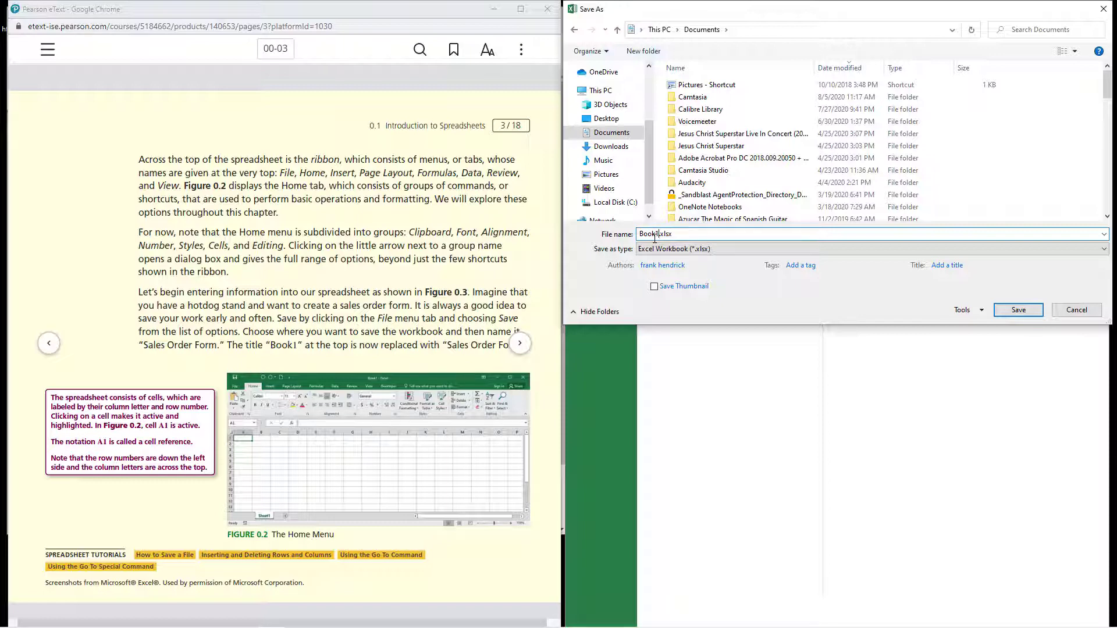
key("Delete")
key("BackSpace")
key("BackSpace")
key("BackSpace")
key("BackSpace")
type("Sales Order Form")
left_click(1018, 310)
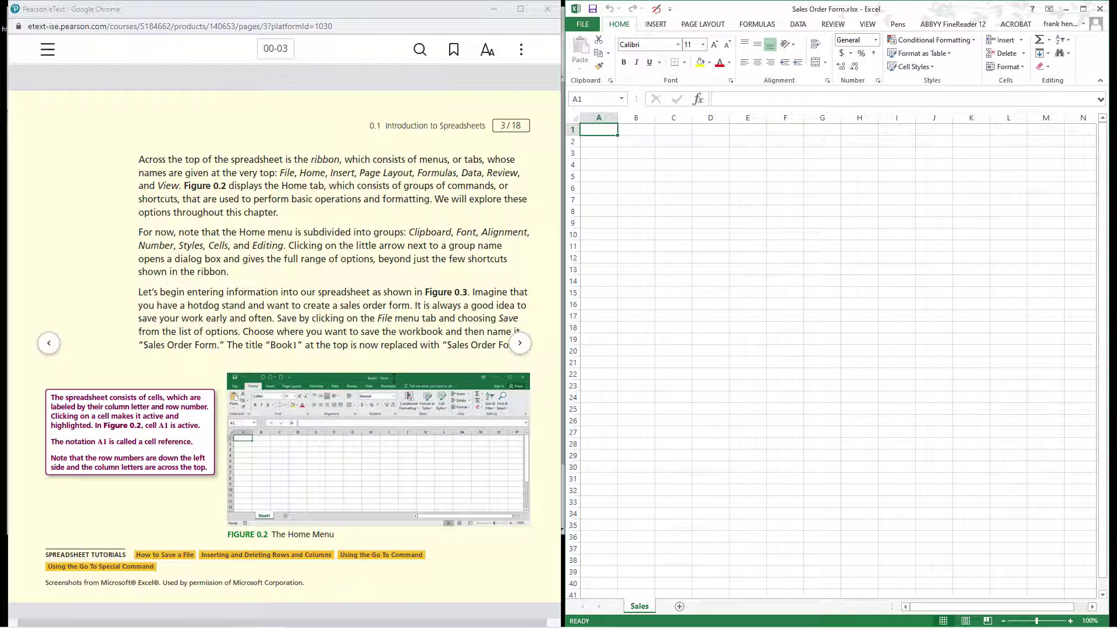
Move the eText to page 00-04 and select cell B2 in Excel.
left_click(528, 346)
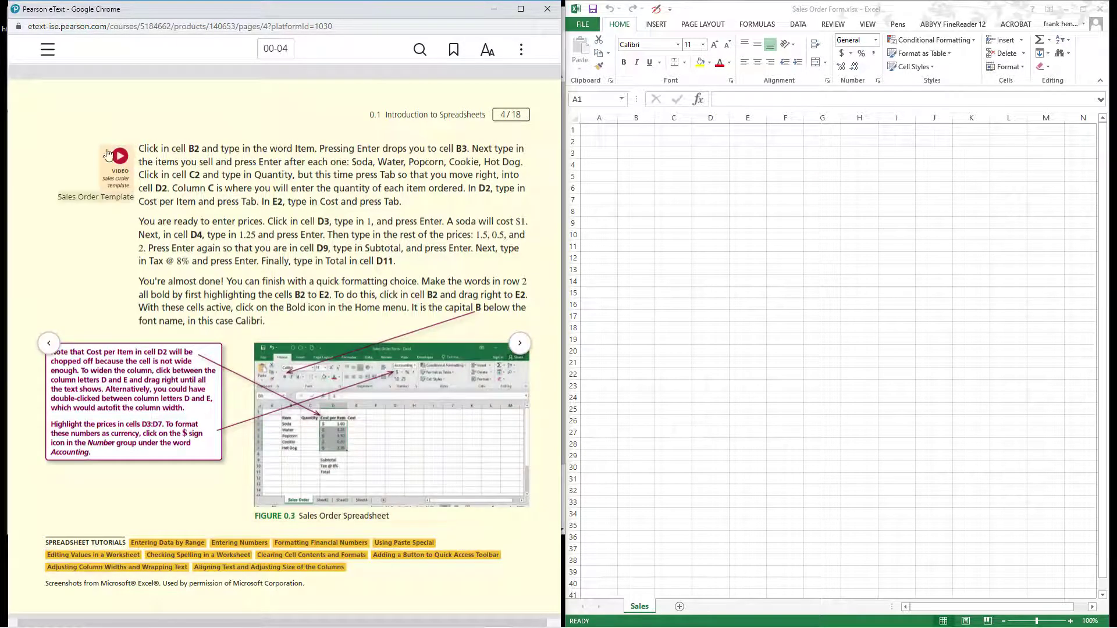
left_click(636, 143)
left_click(636, 142)
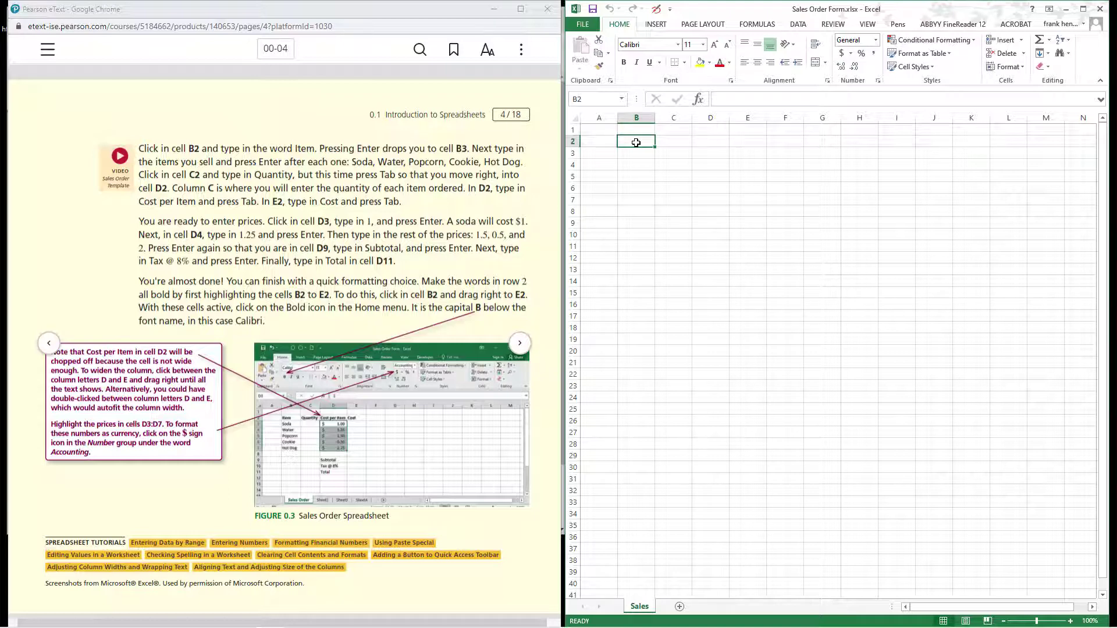
Enter Item, Soda, Water, Popcorn, Cookie and Hot Dog in cells B2 through B7.
type("Item")
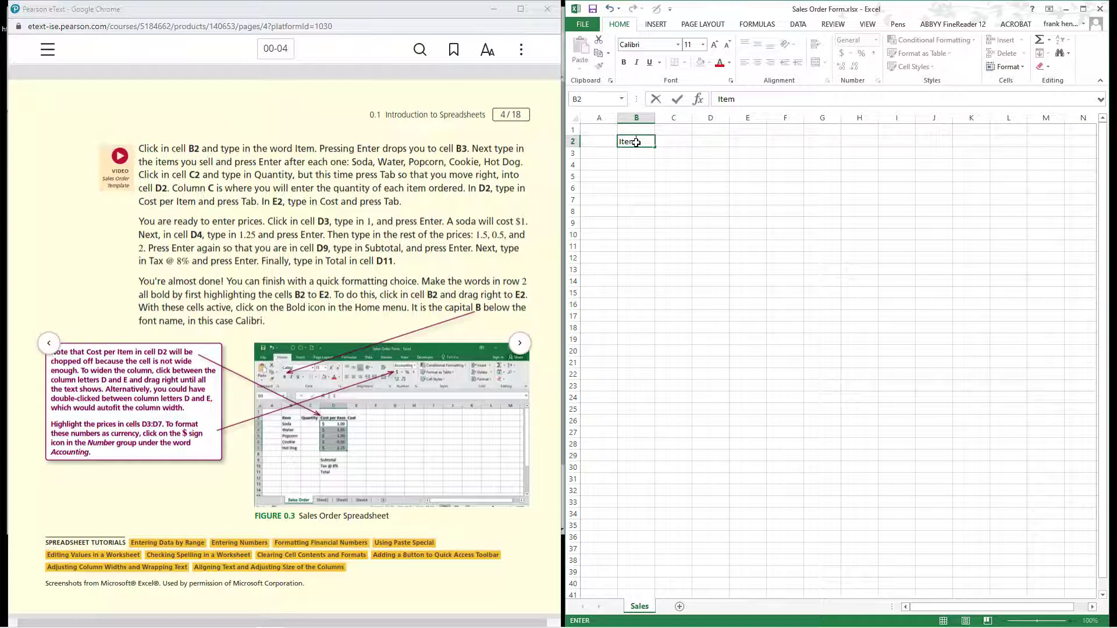
key("Return")
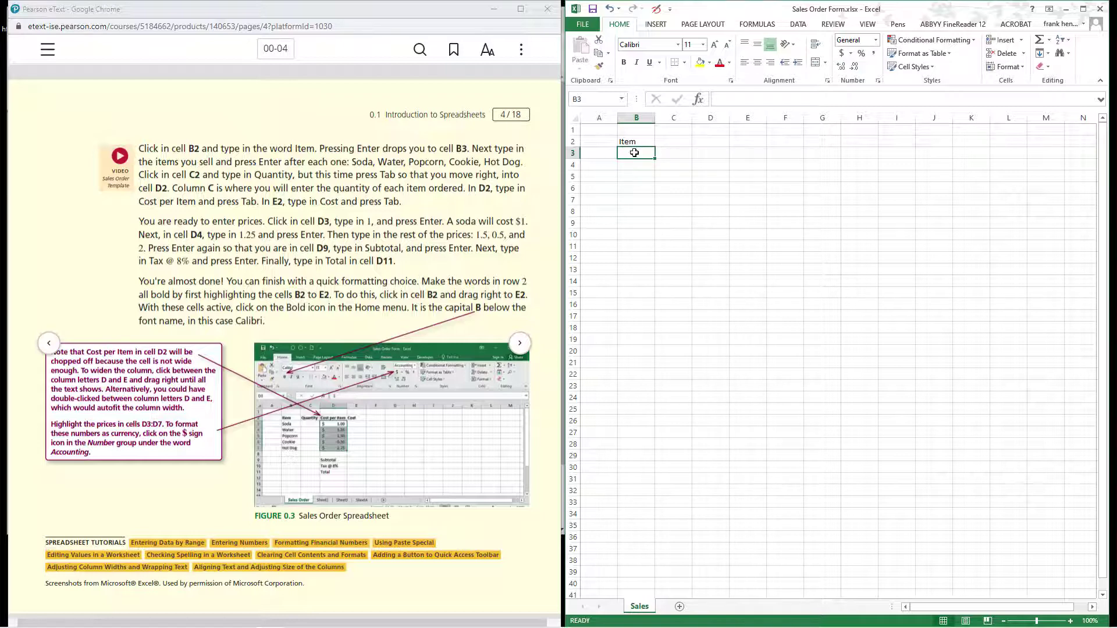
type("Soda")
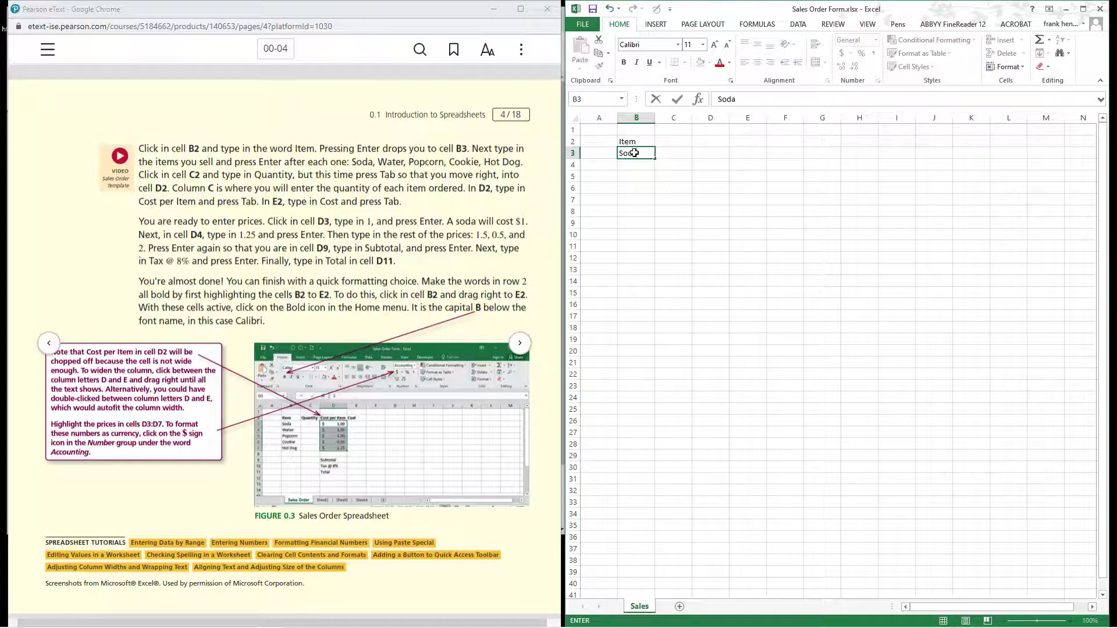
key("Return")
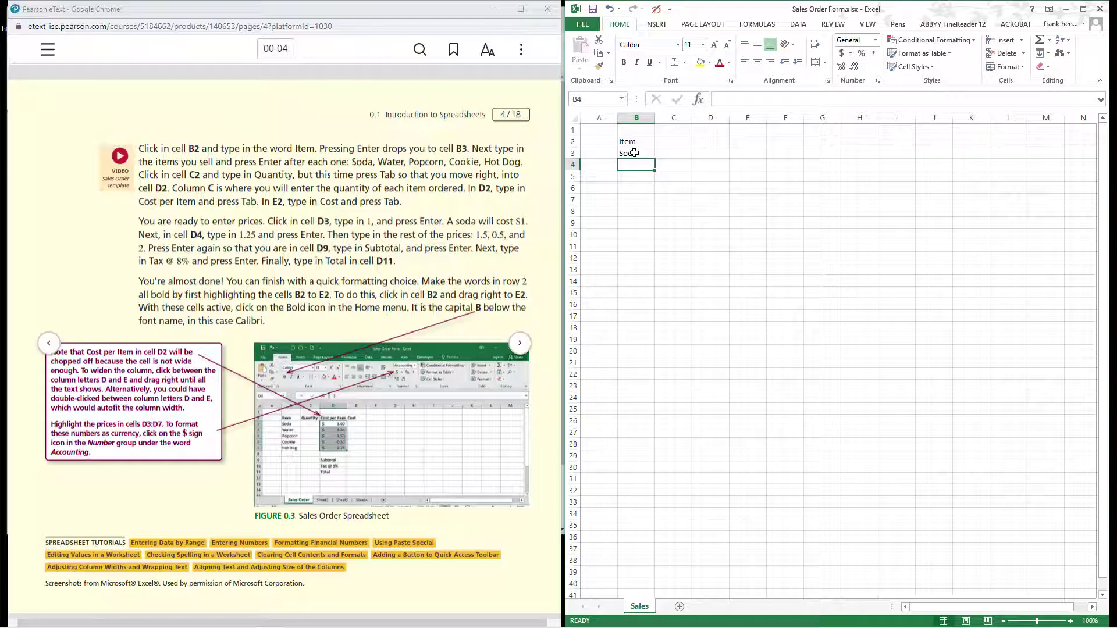
type("Water")
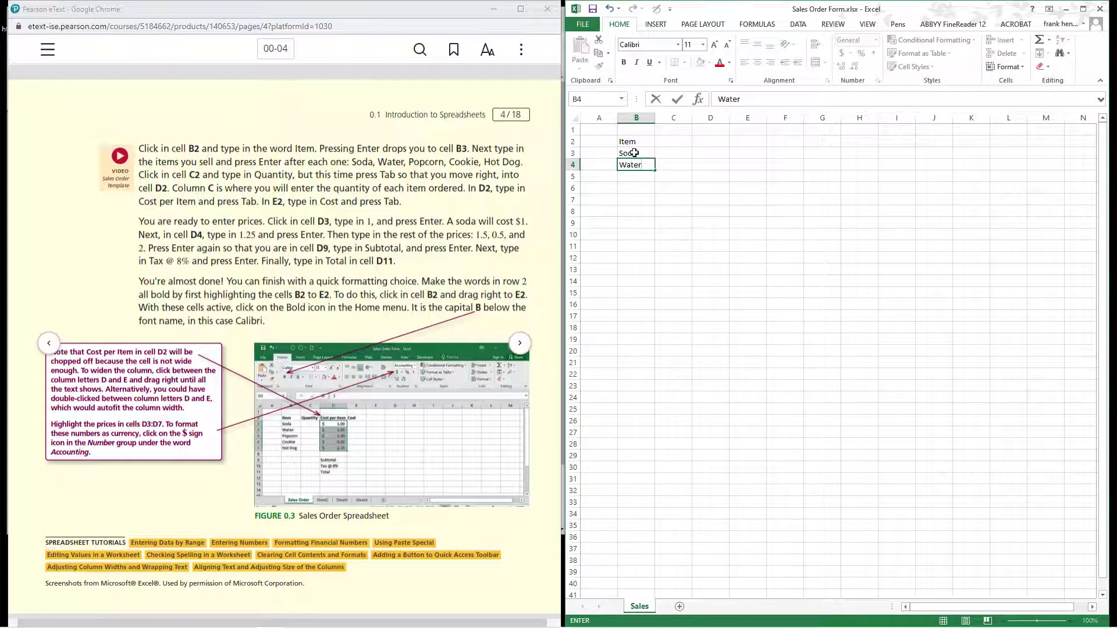
key("Return")
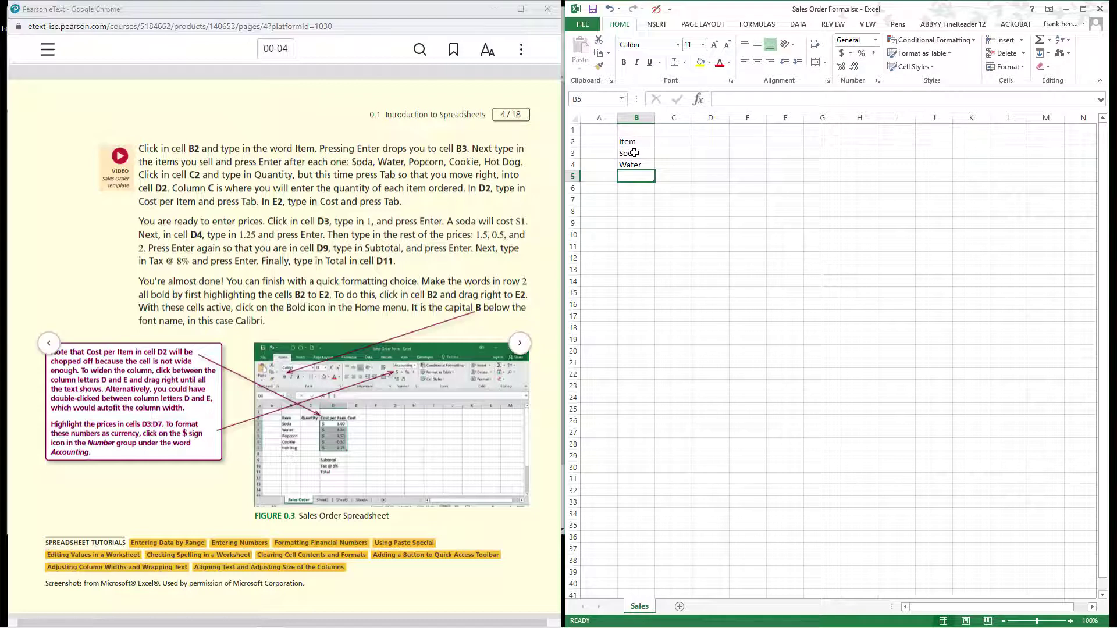
type("Po")
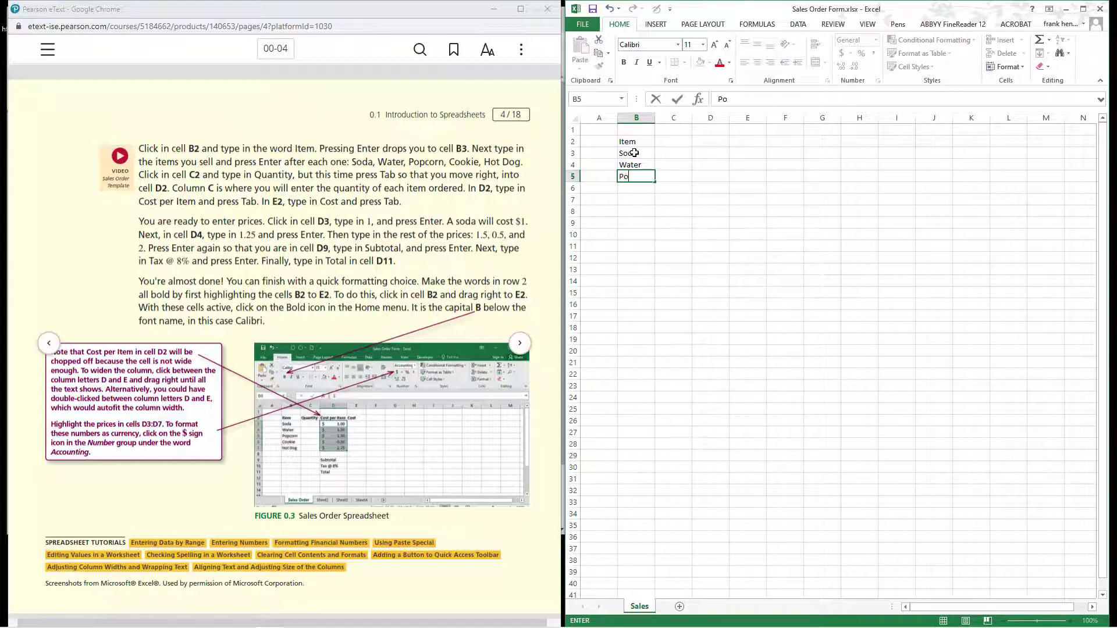
type("pcorn")
key("Return")
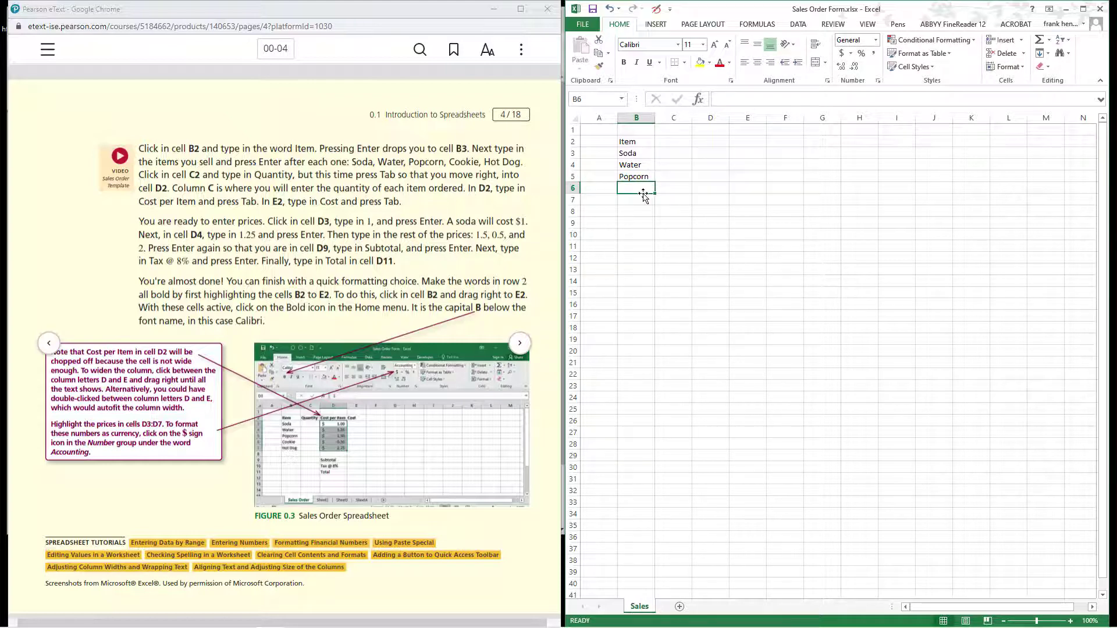
type("Cookie")
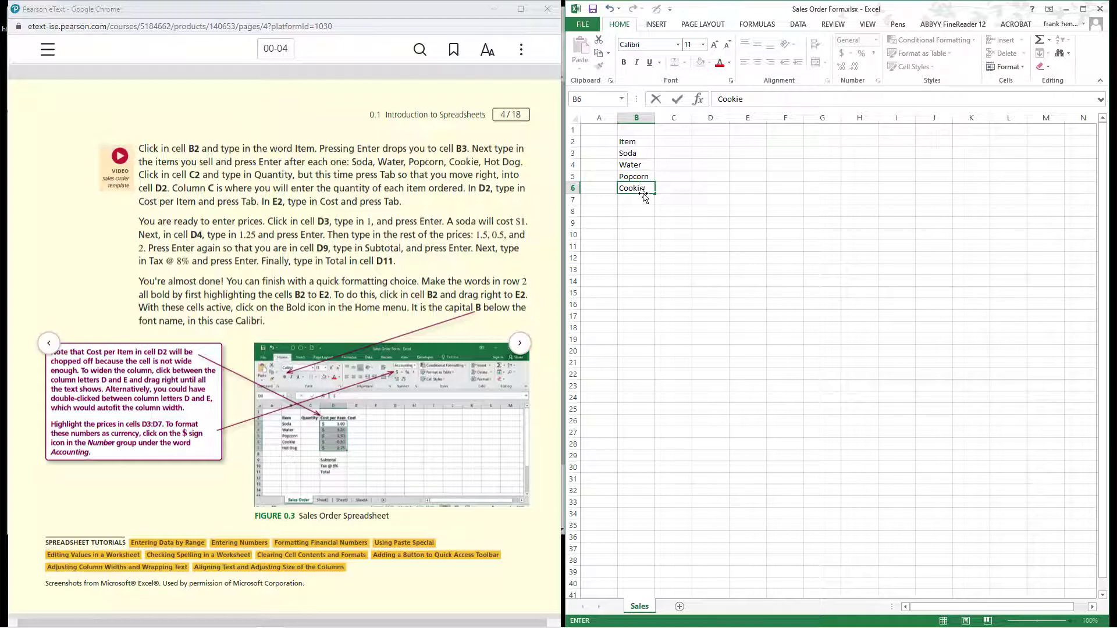
key("Return")
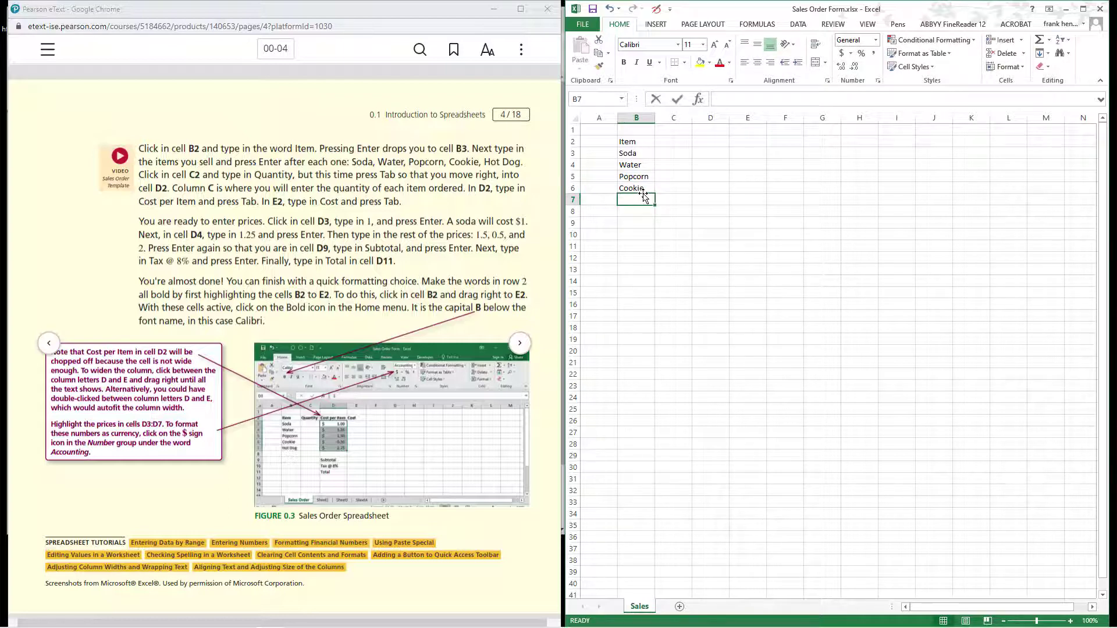
type("Hot ")
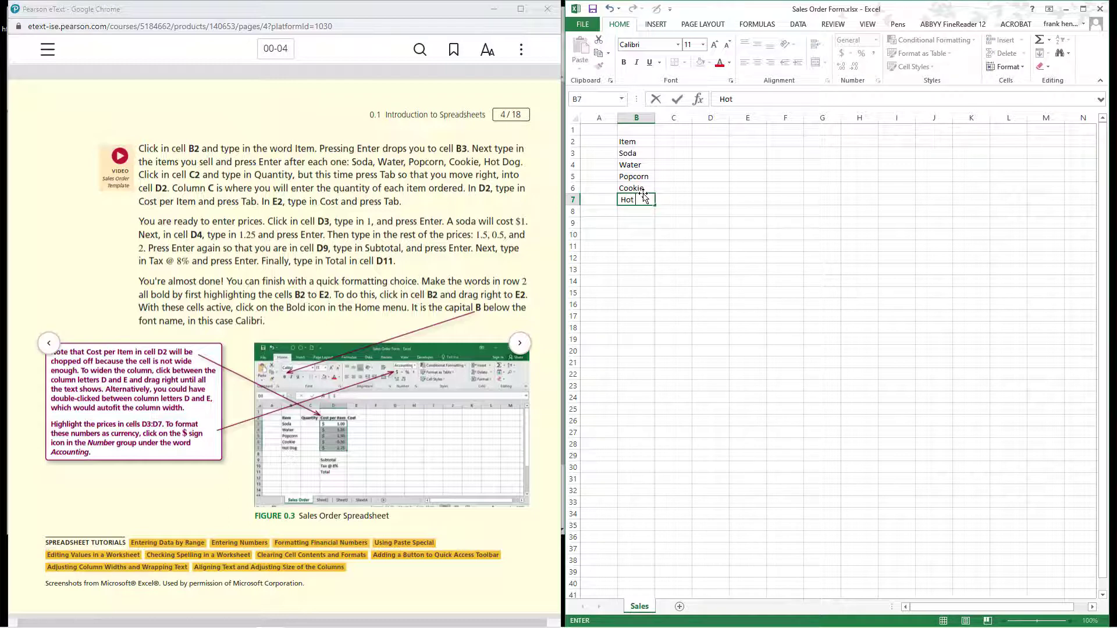
type("Dog")
key("Return")
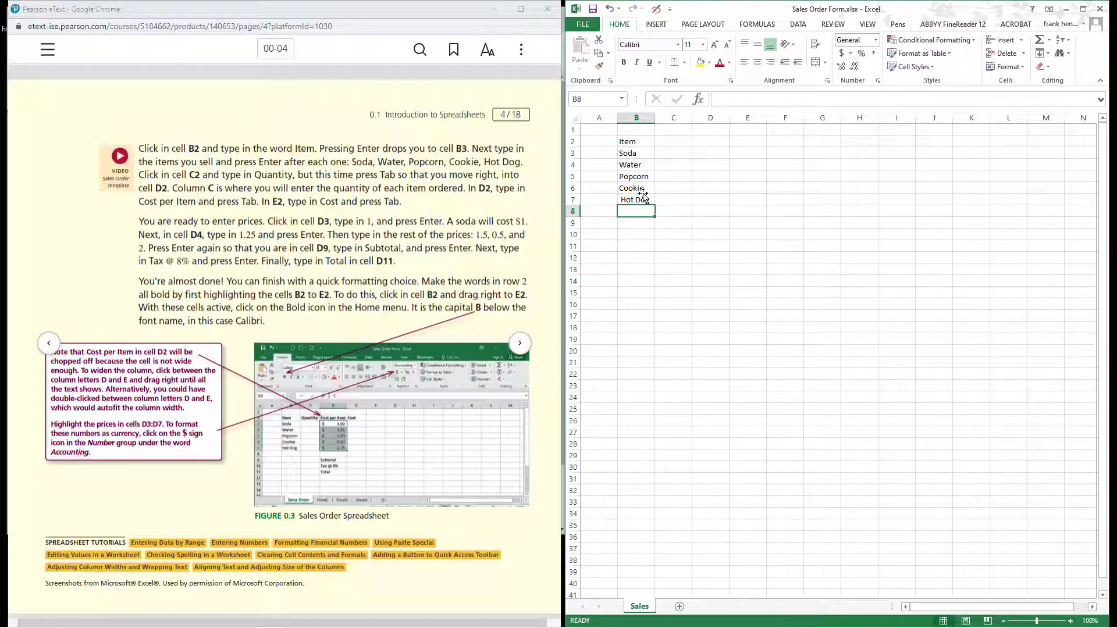
Type the headings Quantity, Cost per Item and Cost into C2, D2 and E2.
left_click(673, 143)
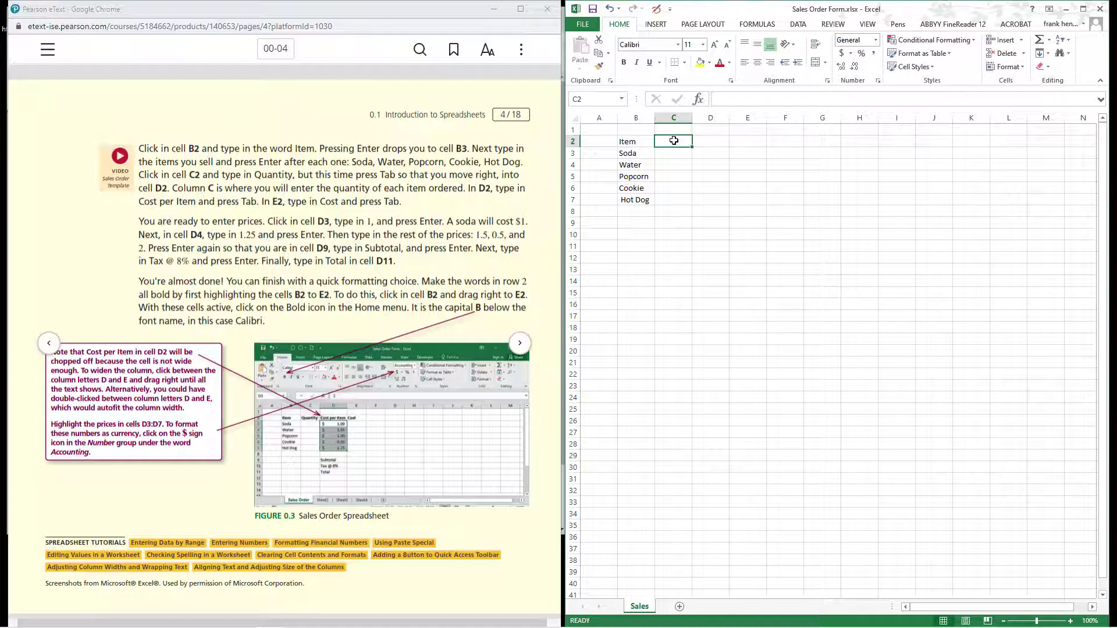
type("Quan")
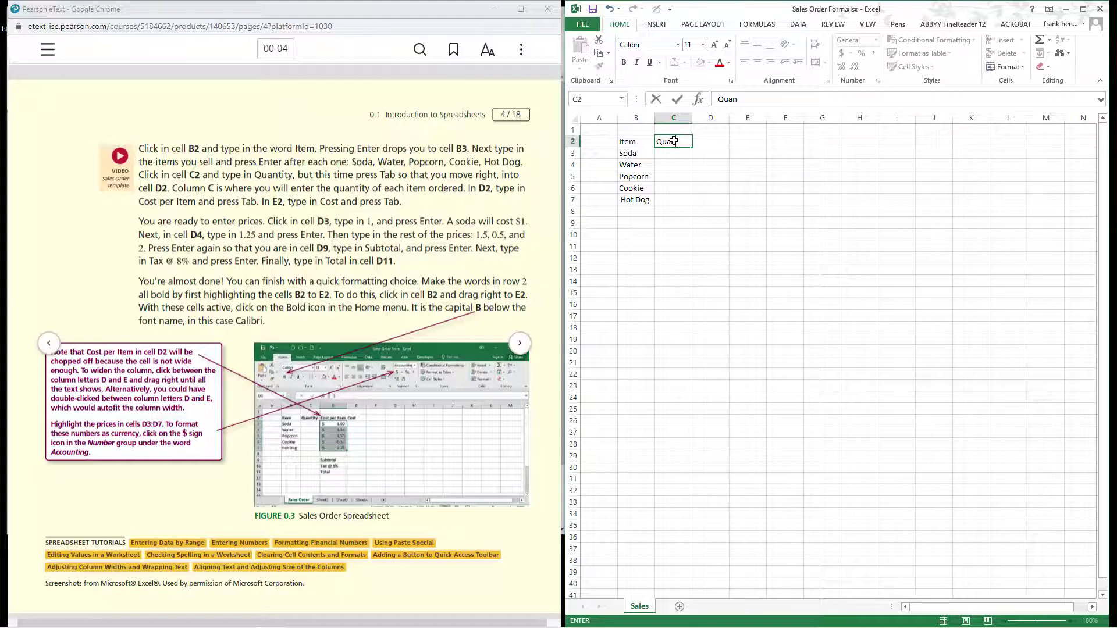
type("tity")
key("Tab")
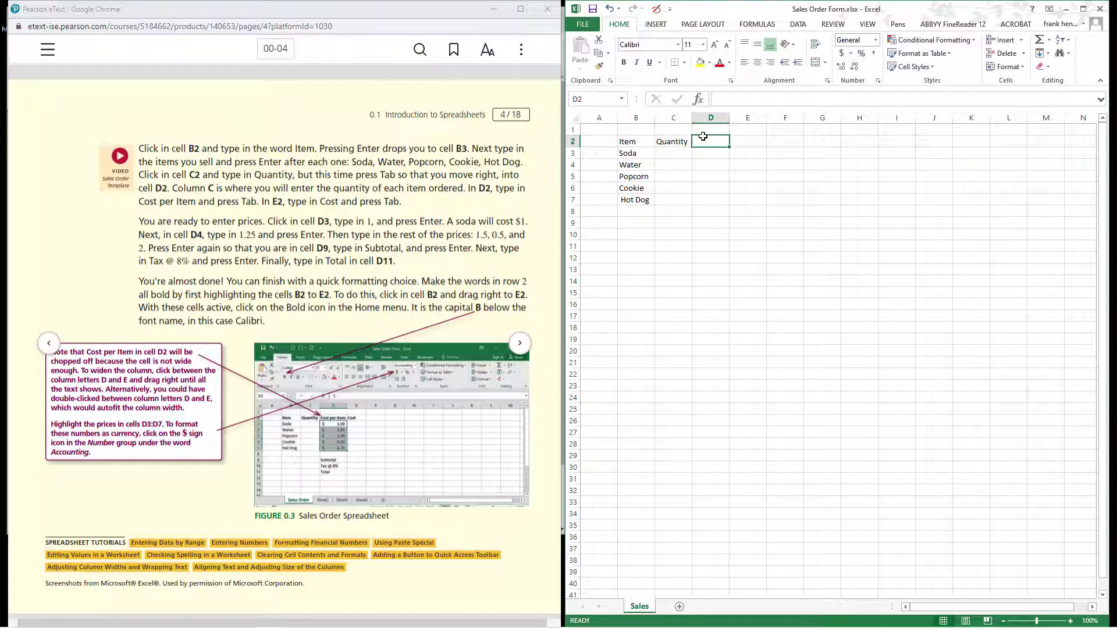
type("Co")
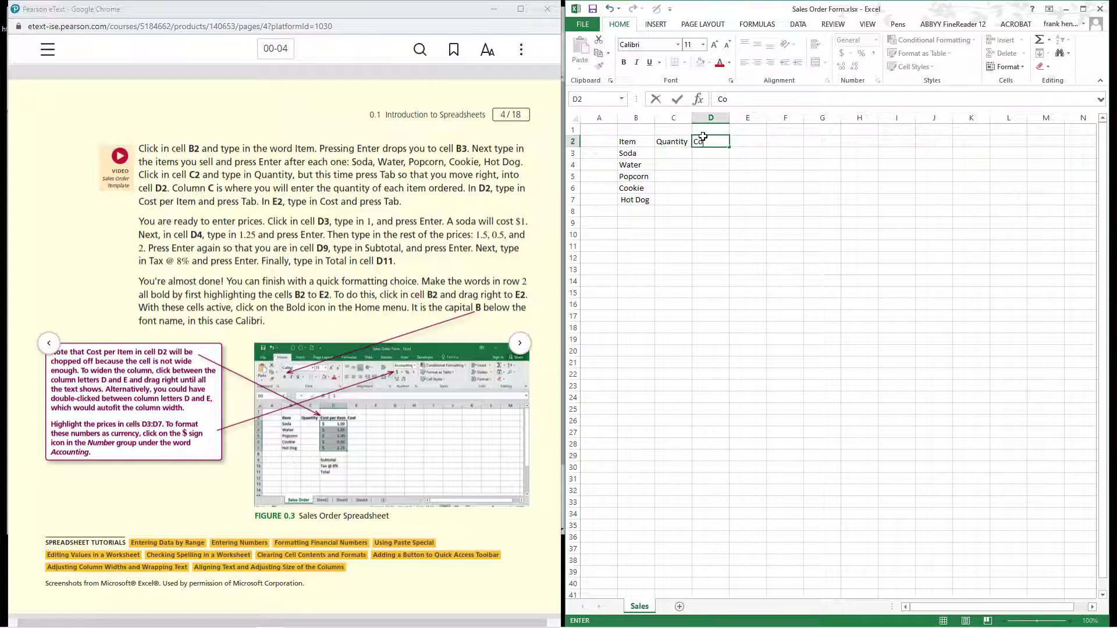
type("st per Item")
key("Tab")
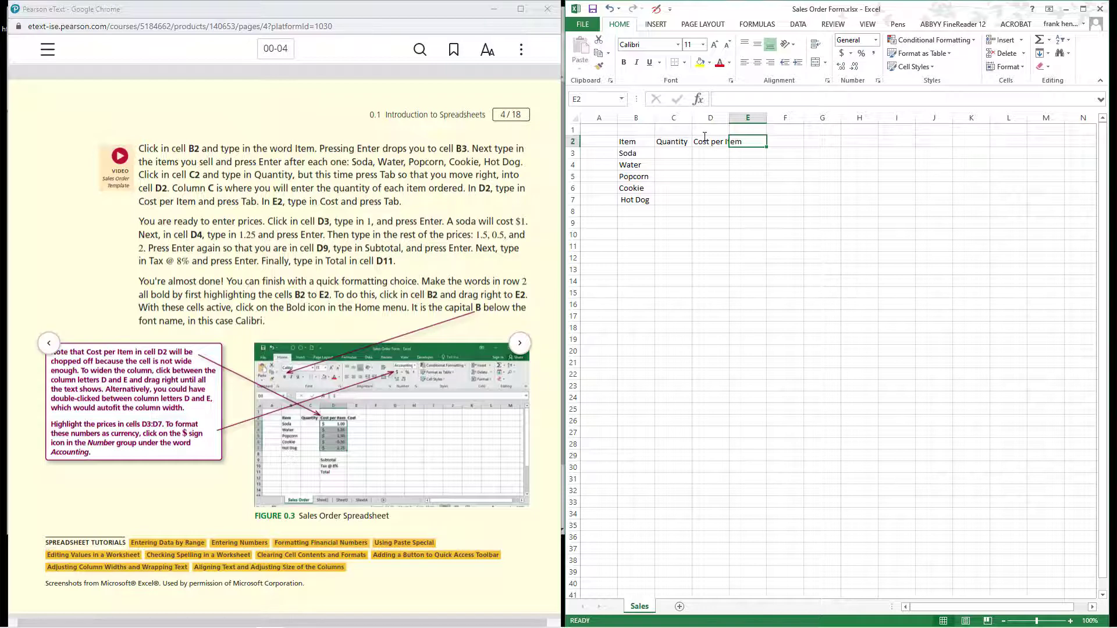
type("C")
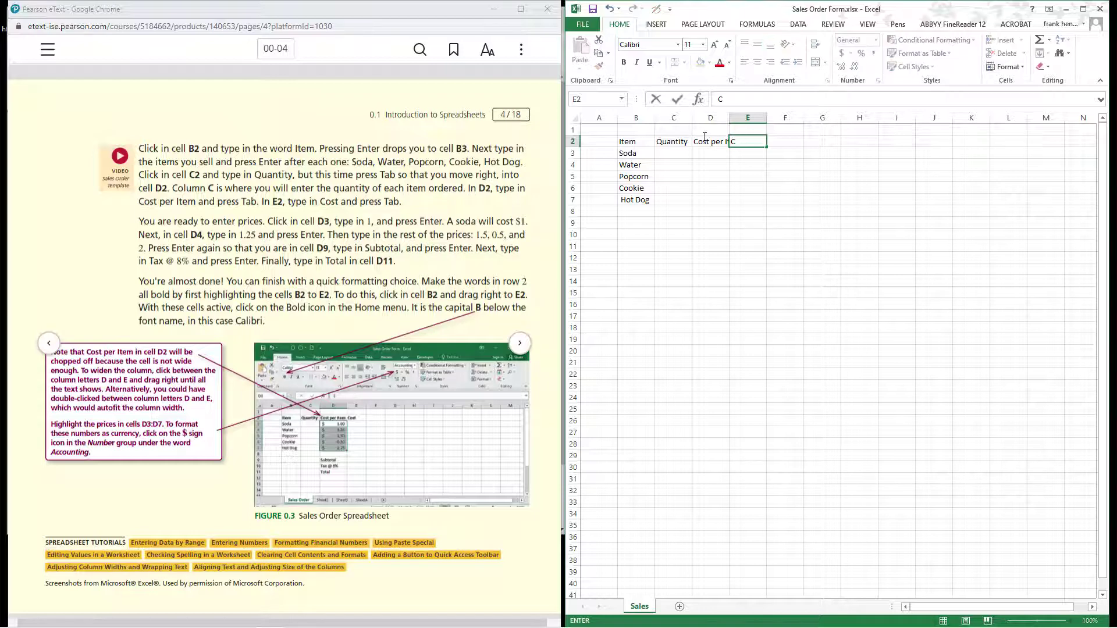
type("ost")
key("Tab")
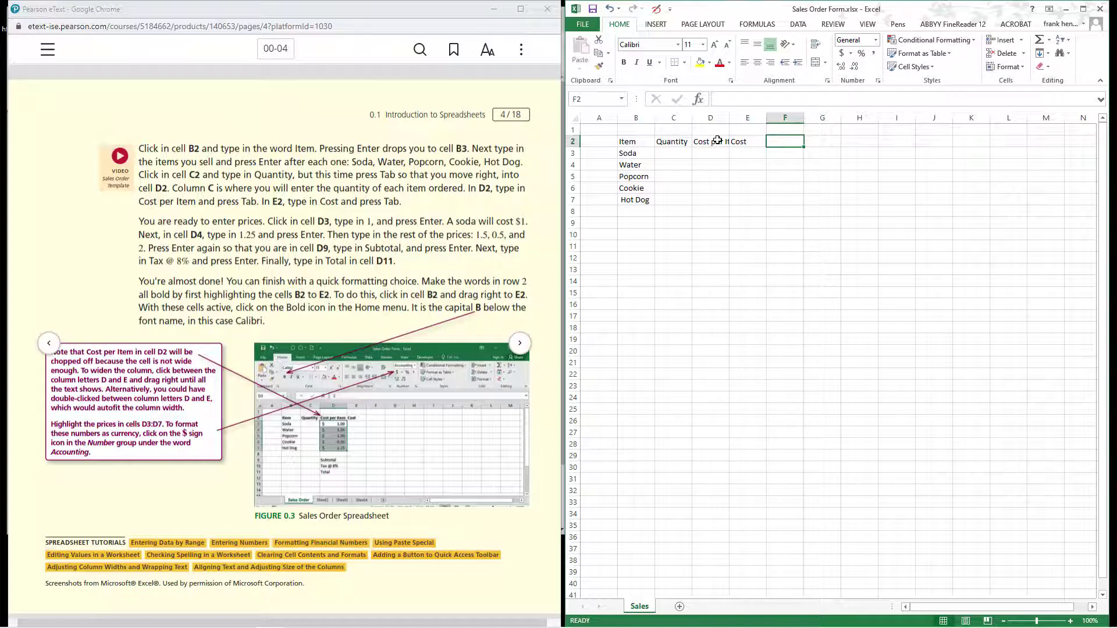
Drag column D's border wider so the 'Cost per Item' heading shows in full.
left_click(712, 142)
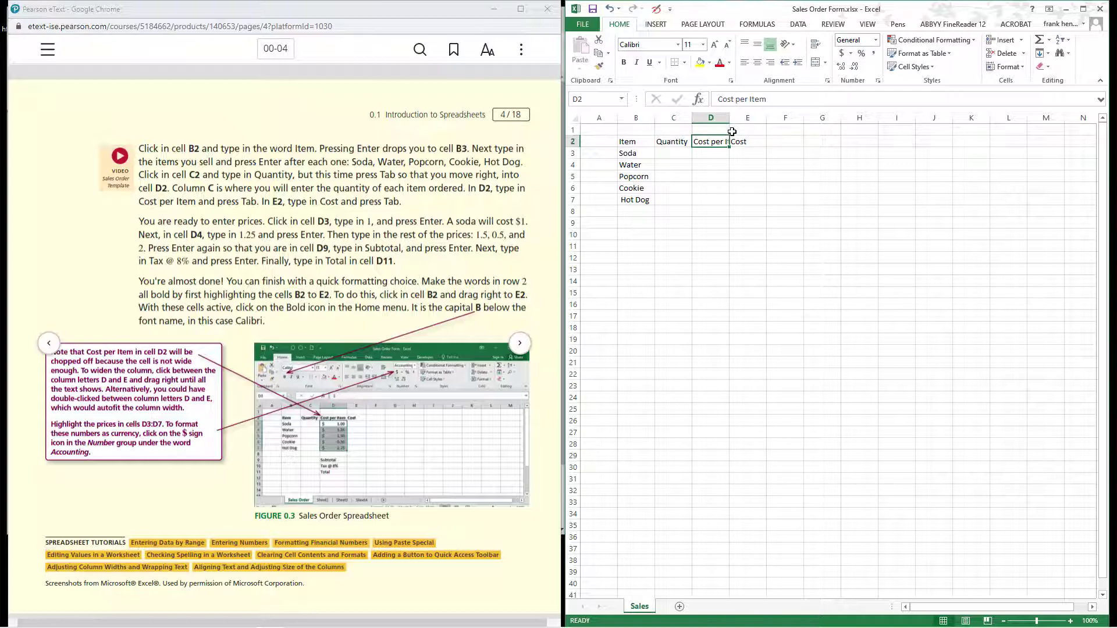
left_click_drag(730, 115, 753, 116)
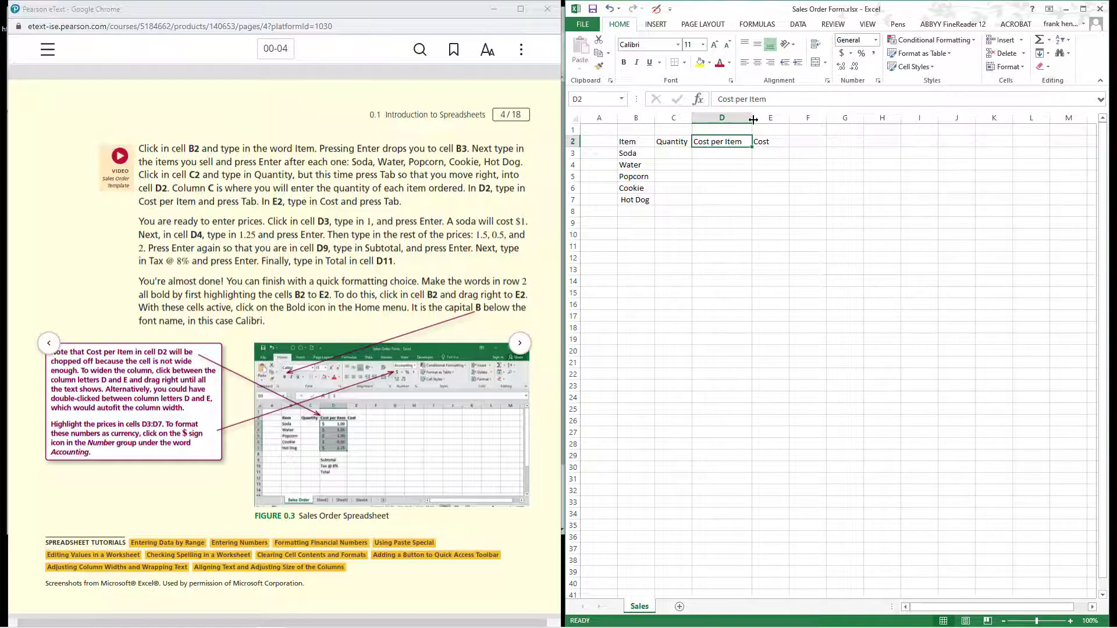
left_click_drag(752, 119, 745, 115)
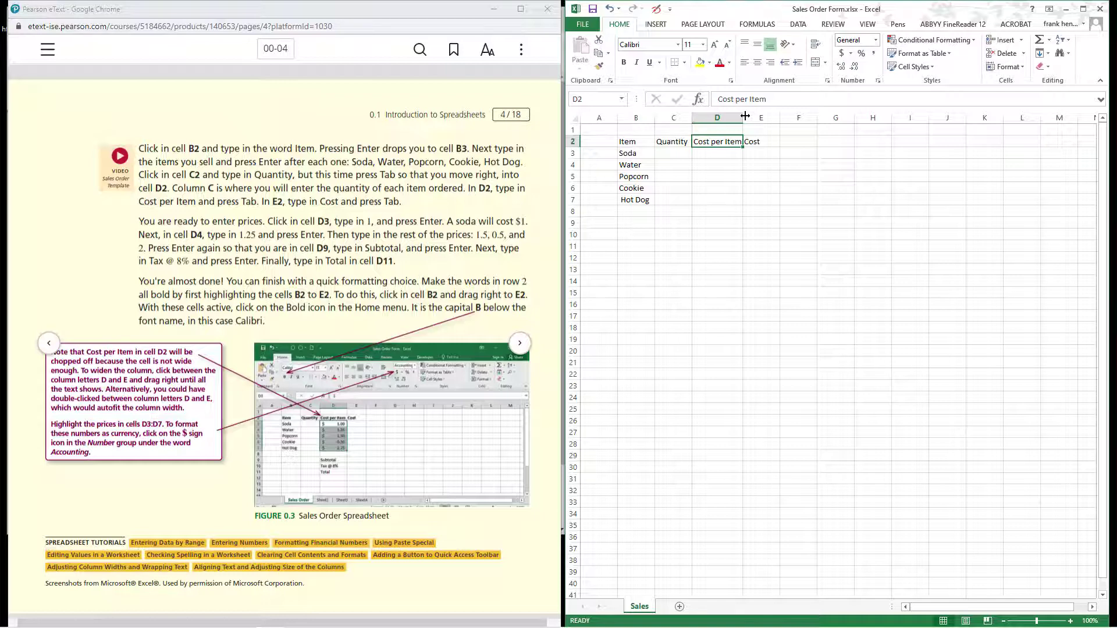
left_click(713, 155)
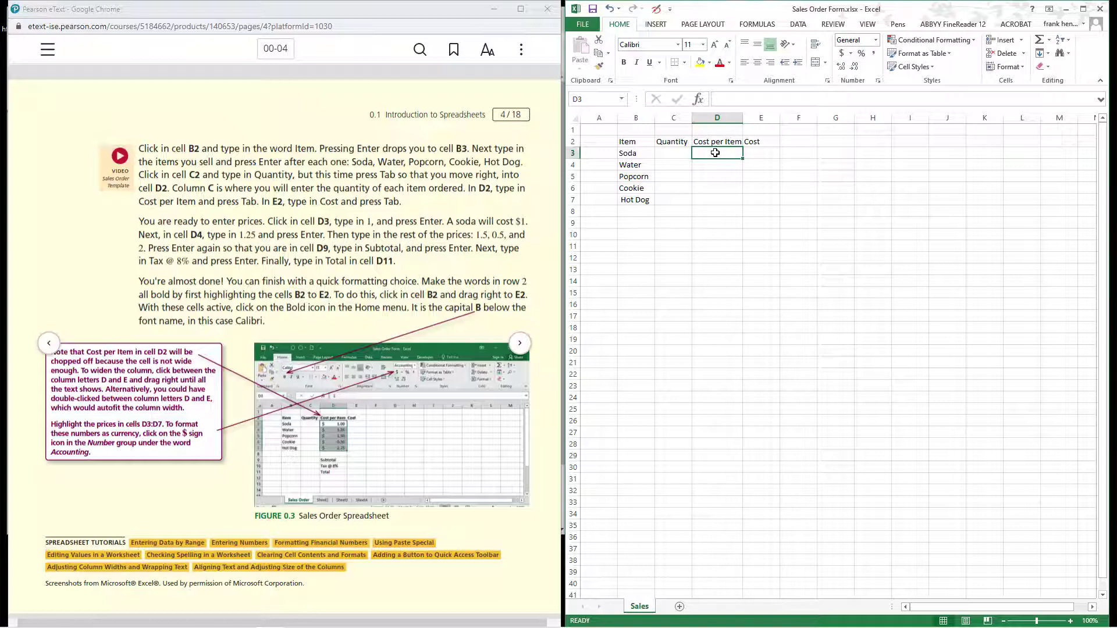
Enter prices 1, 1.25, 1.5, 0.5 and 2 in D3:D7, then move down to D9.
type("1")
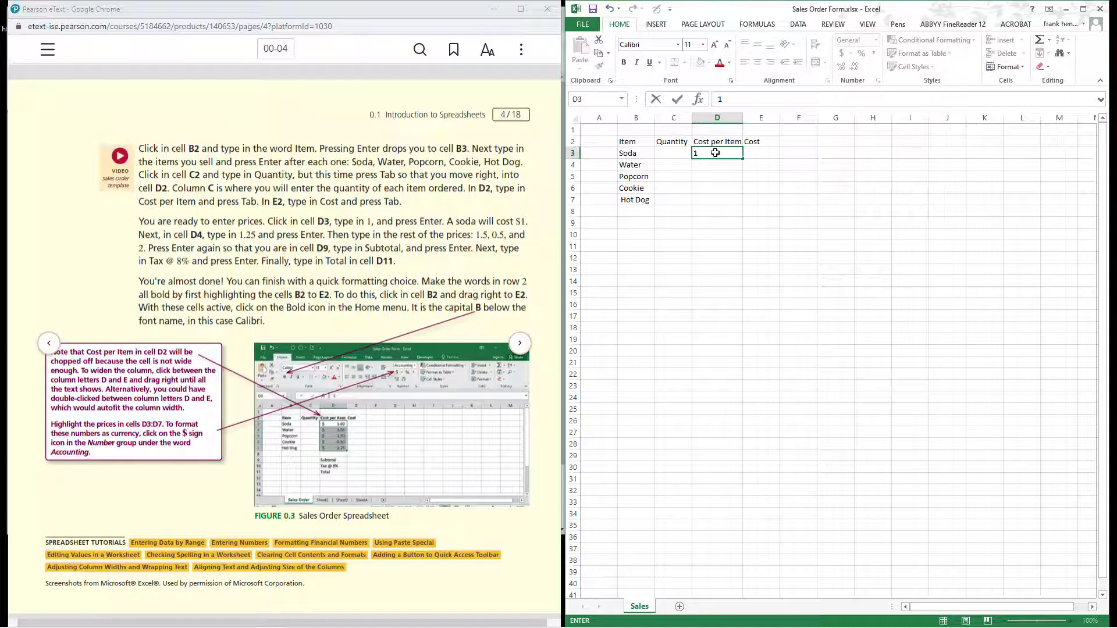
key("Return")
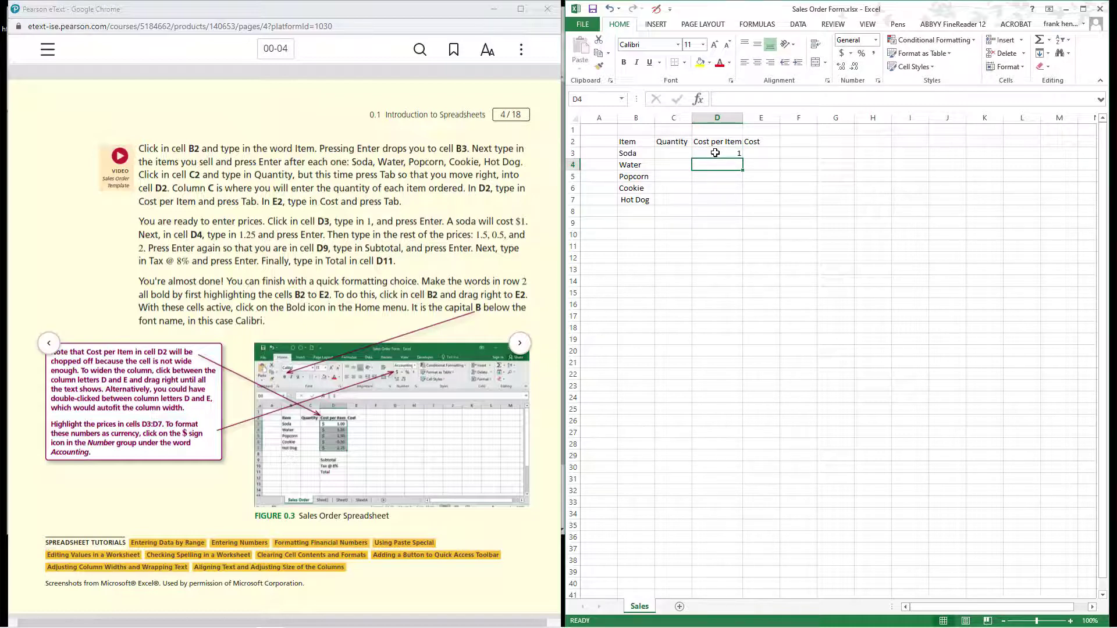
type("1.")
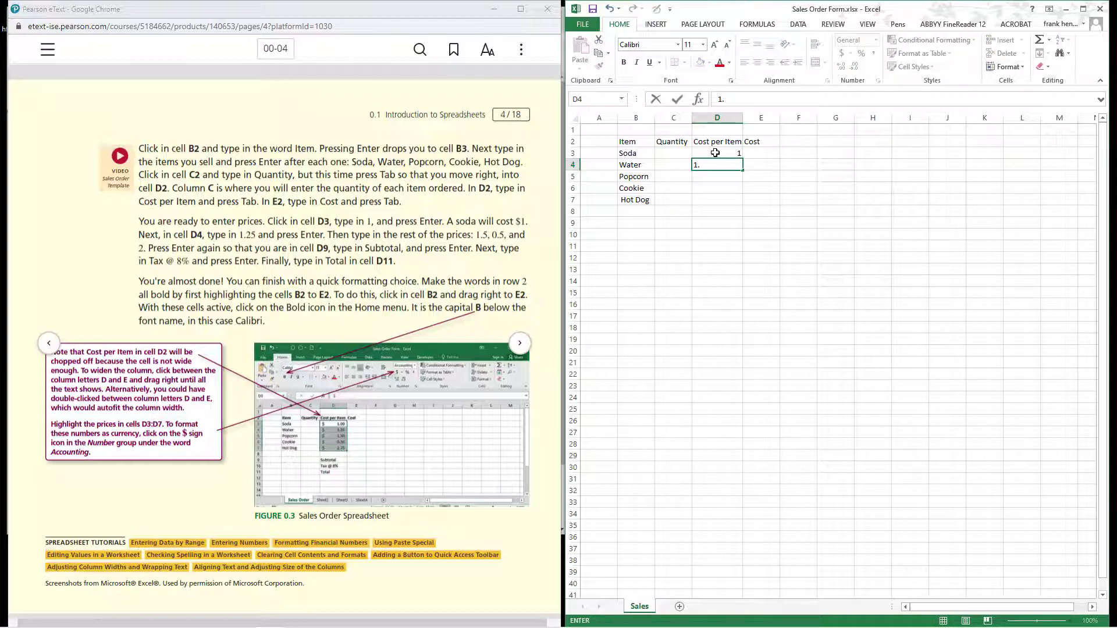
type("25")
key("Return")
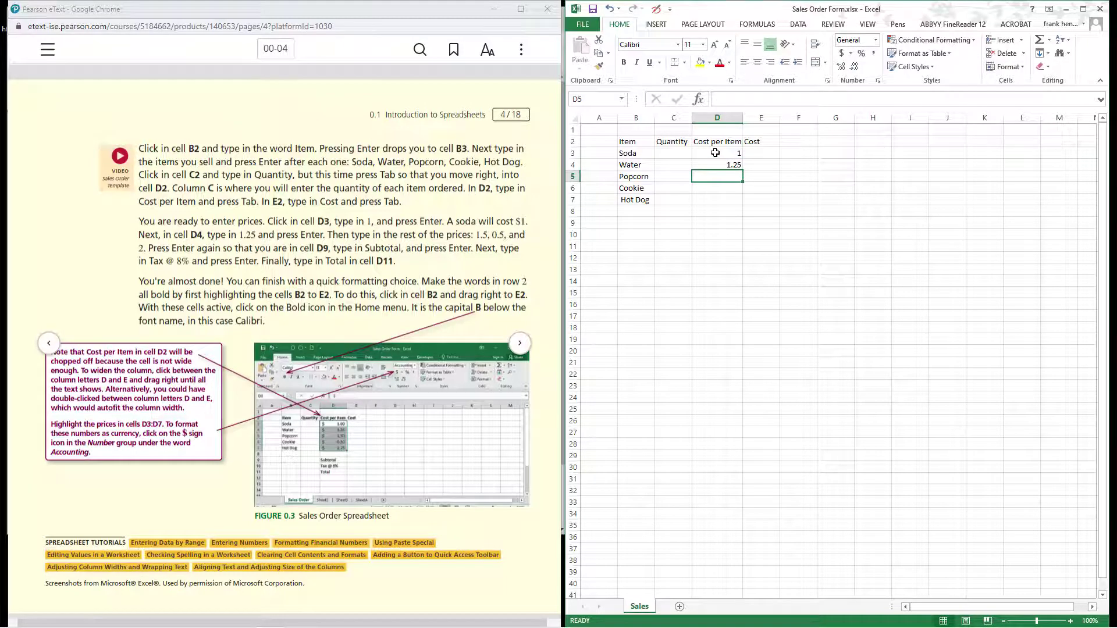
type("1.")
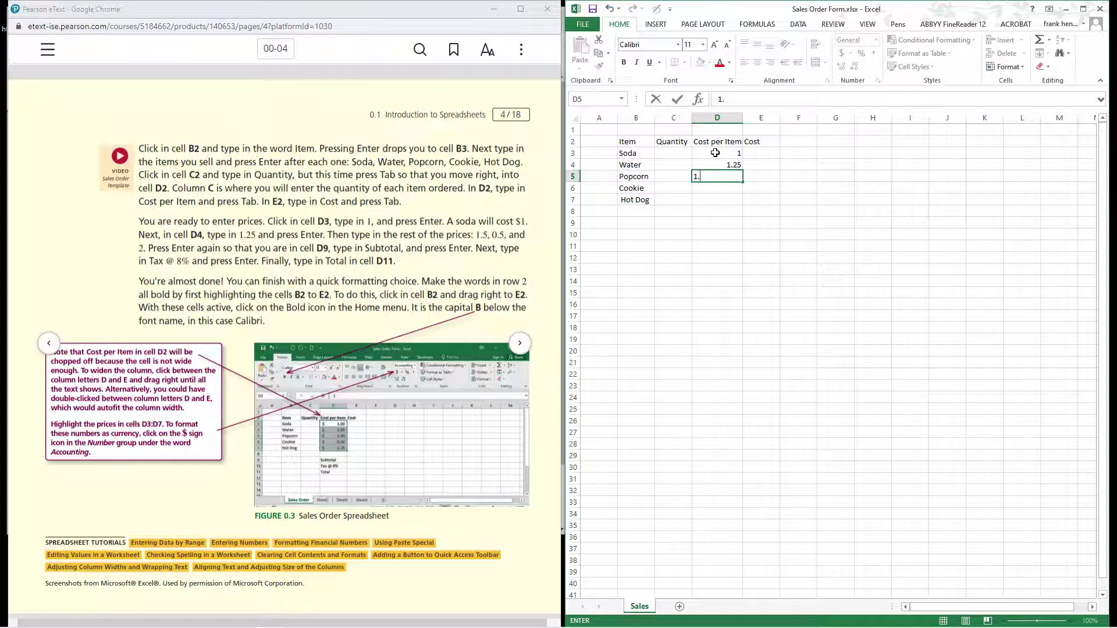
type("5")
key("Return")
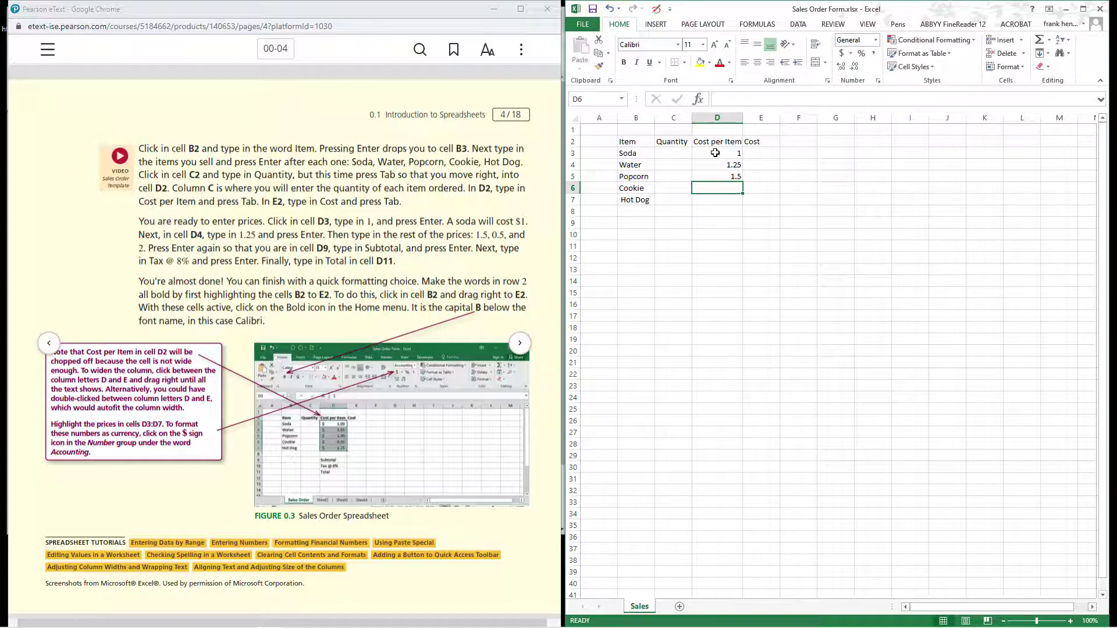
type("0.5")
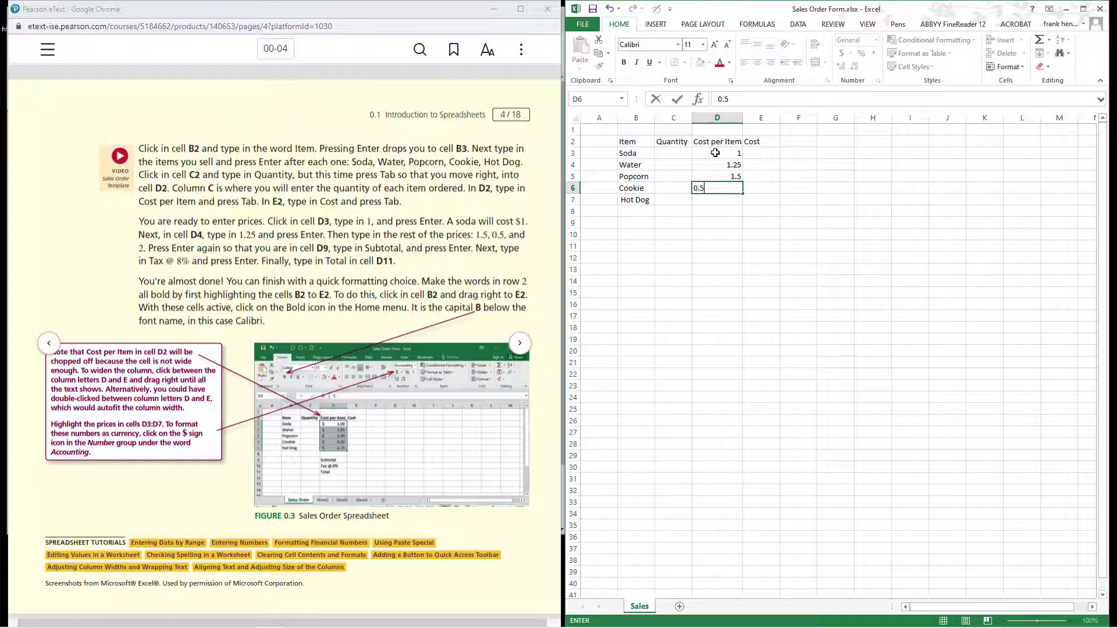
key("Return")
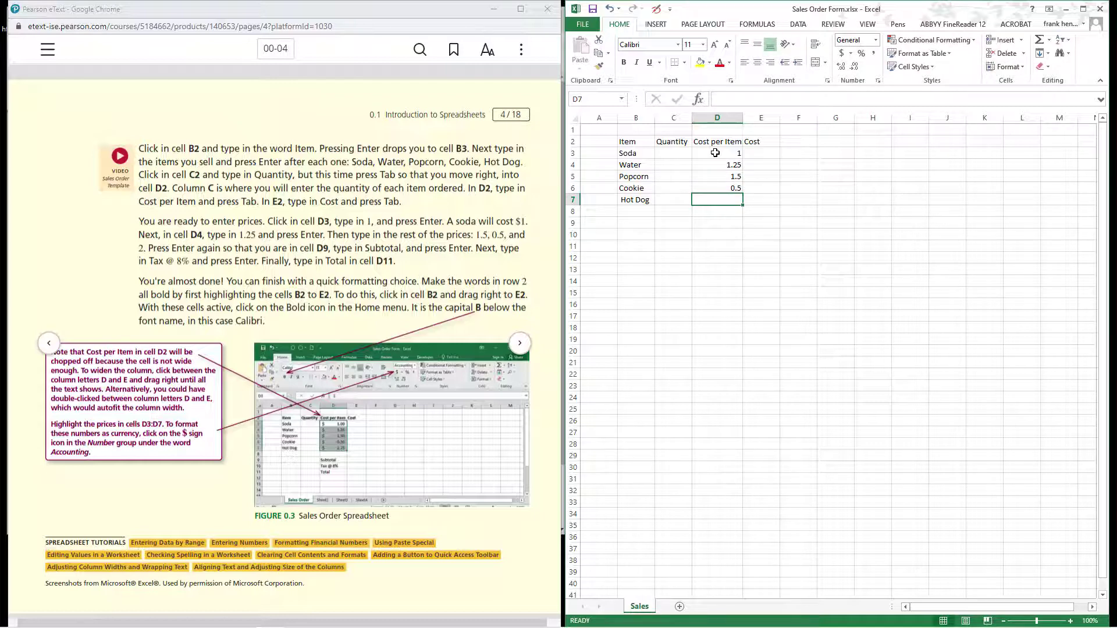
type("2")
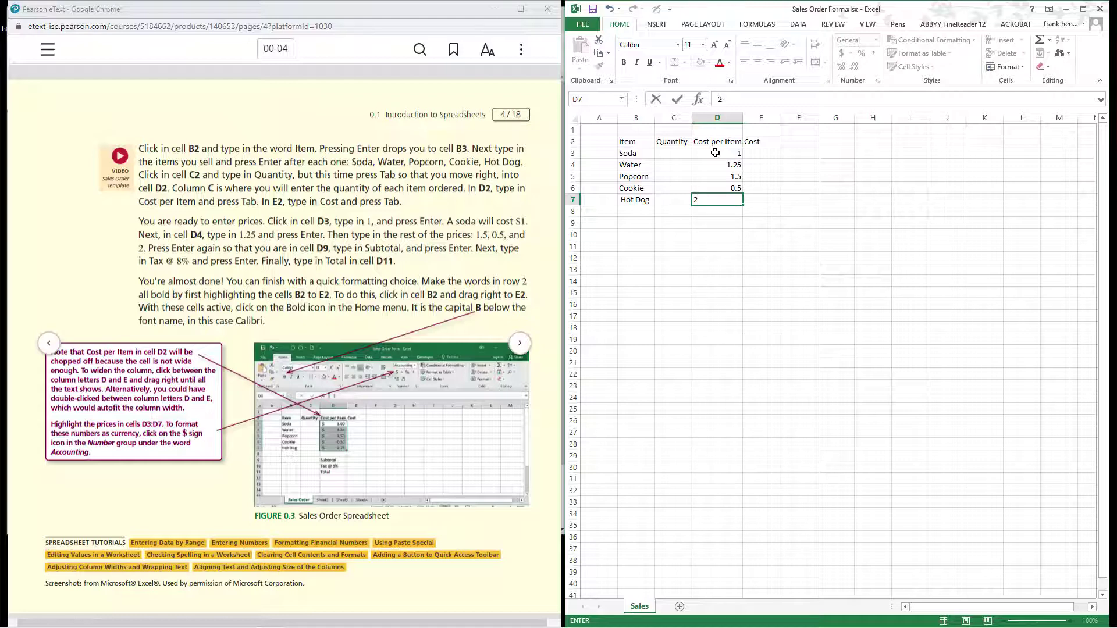
key("Return")
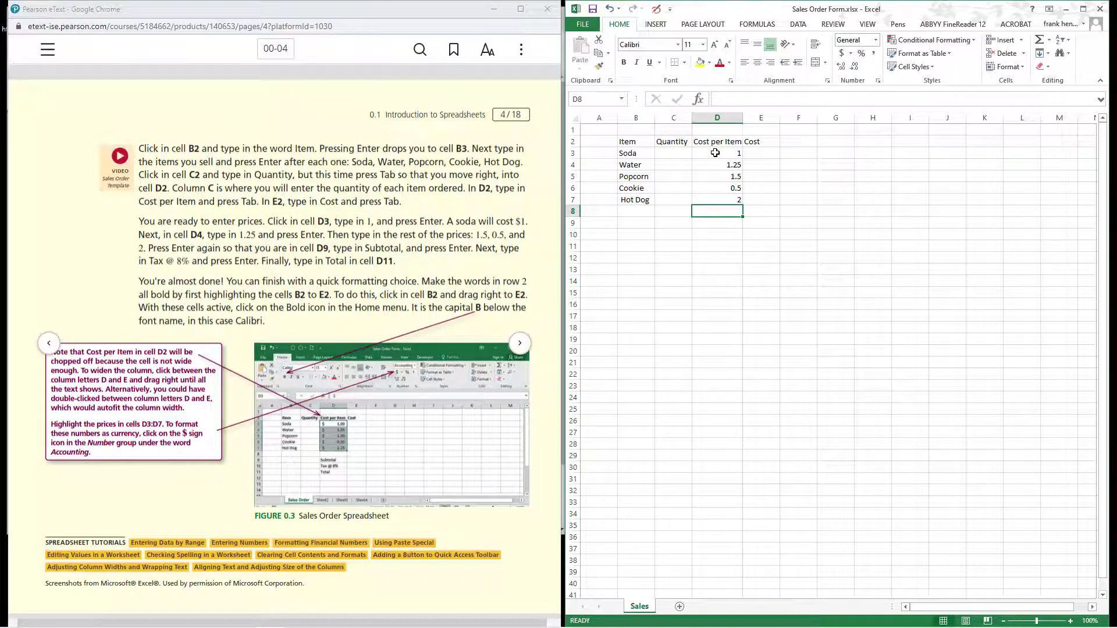
key("Return")
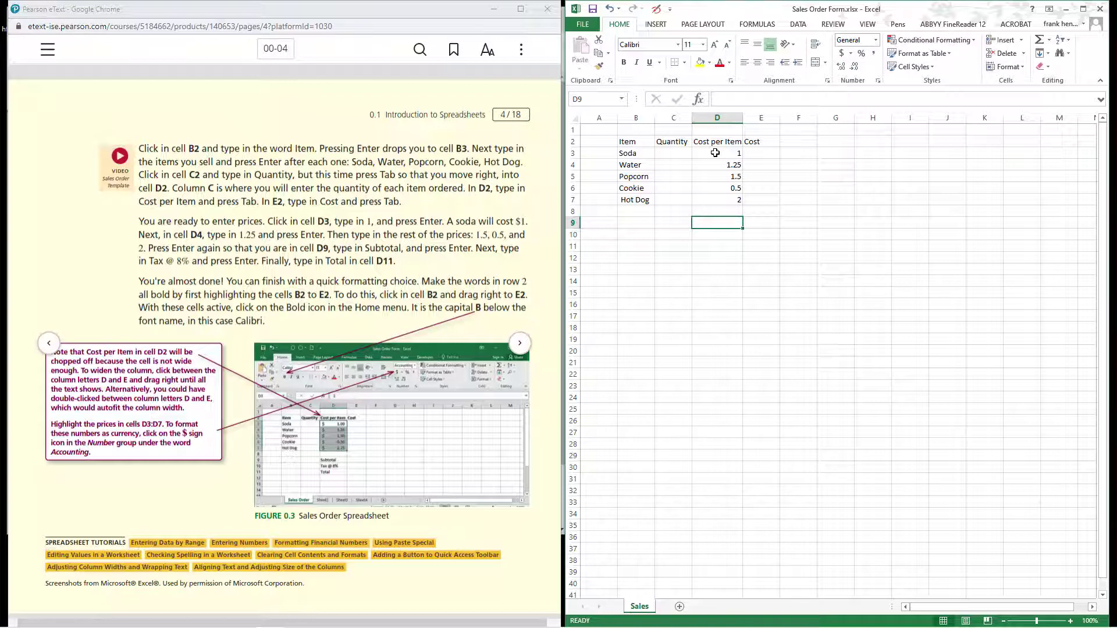
Label D9 'Subtotal' and D10 'Tax @ 8%', fixing the tax label's spacing.
type("Subto")
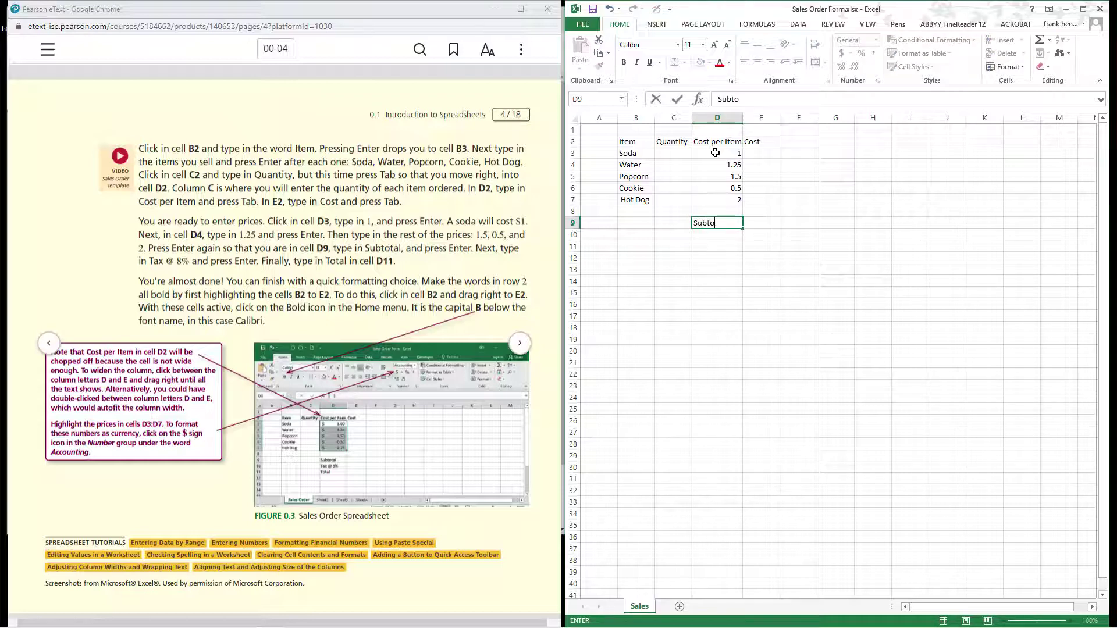
type("tal")
key("Return")
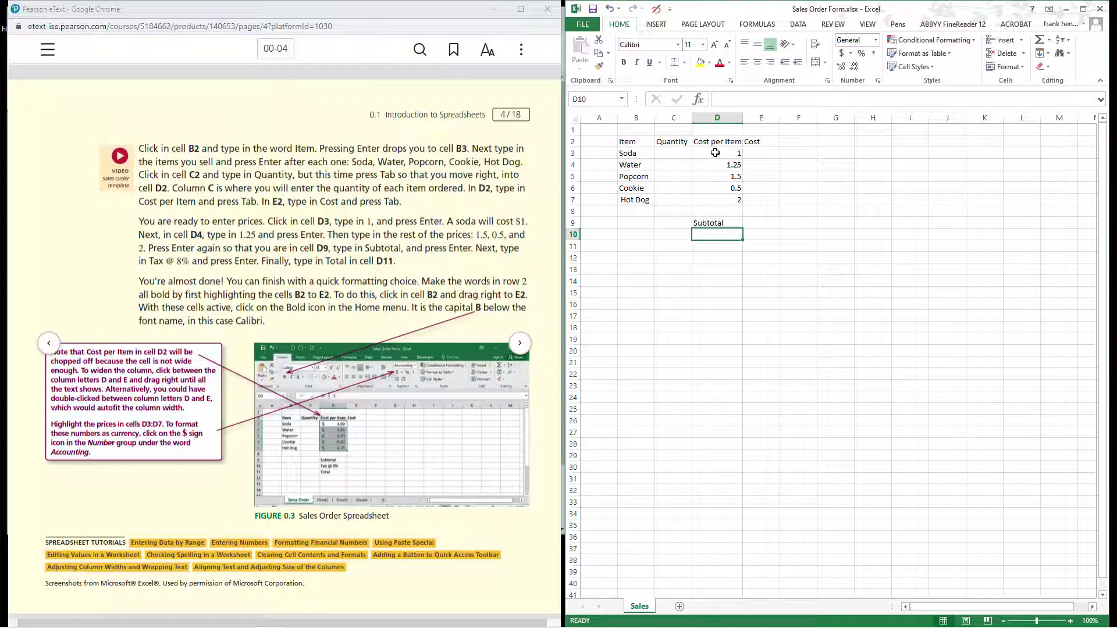
type("Ta")
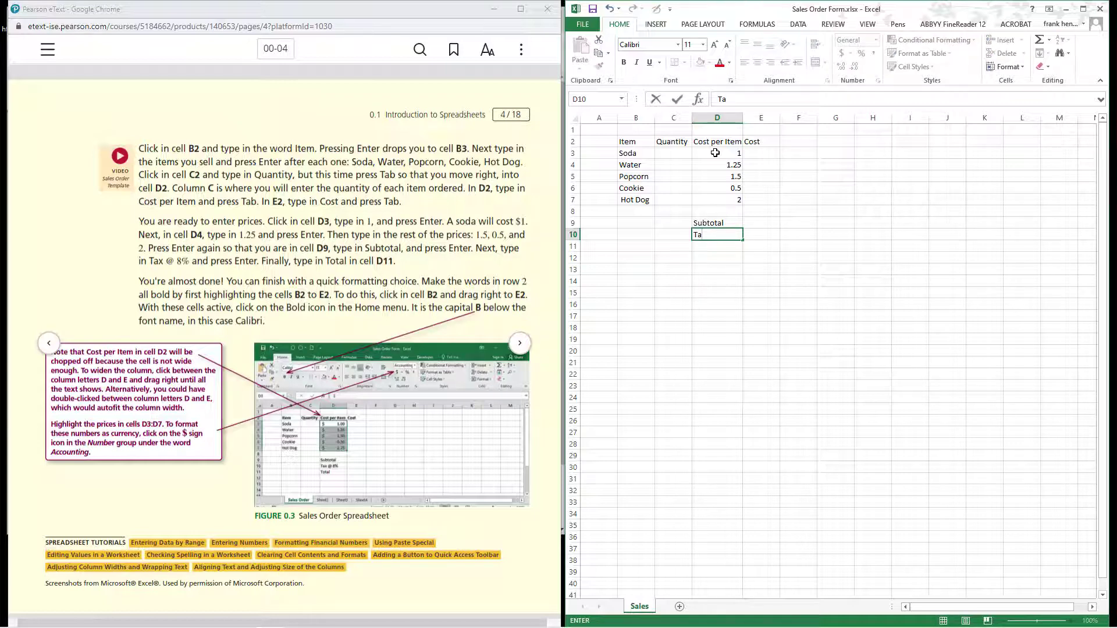
type("x @8%")
key("Left")
key("Left")
key("Right")
key("Right")
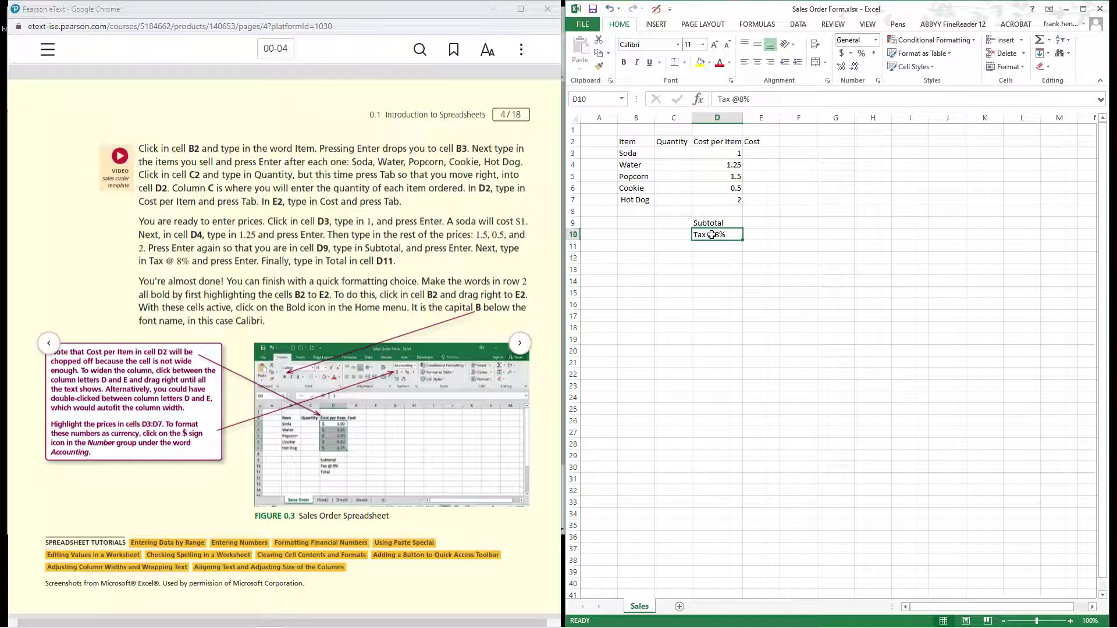
left_click(739, 97)
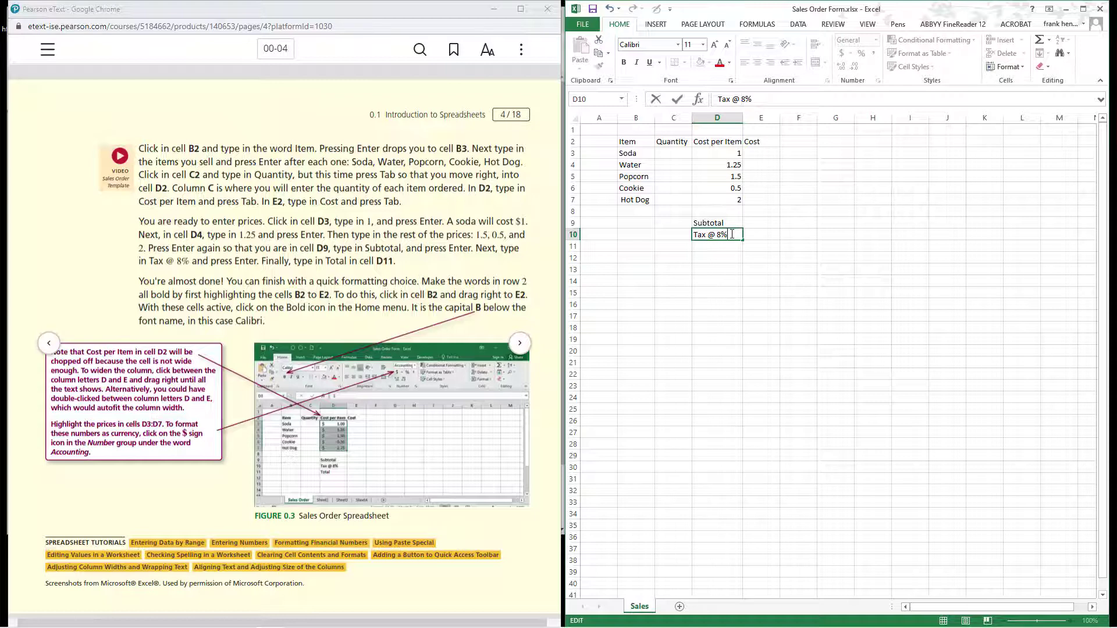
key("Return")
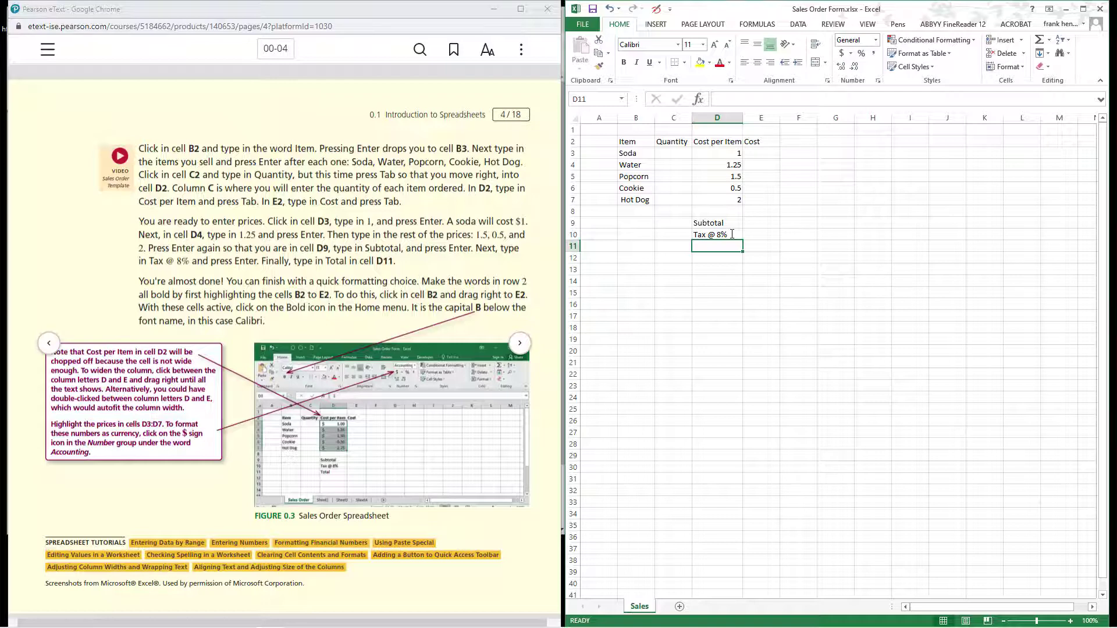
Type 'Total' in D11 and reselect that cell.
type("To")
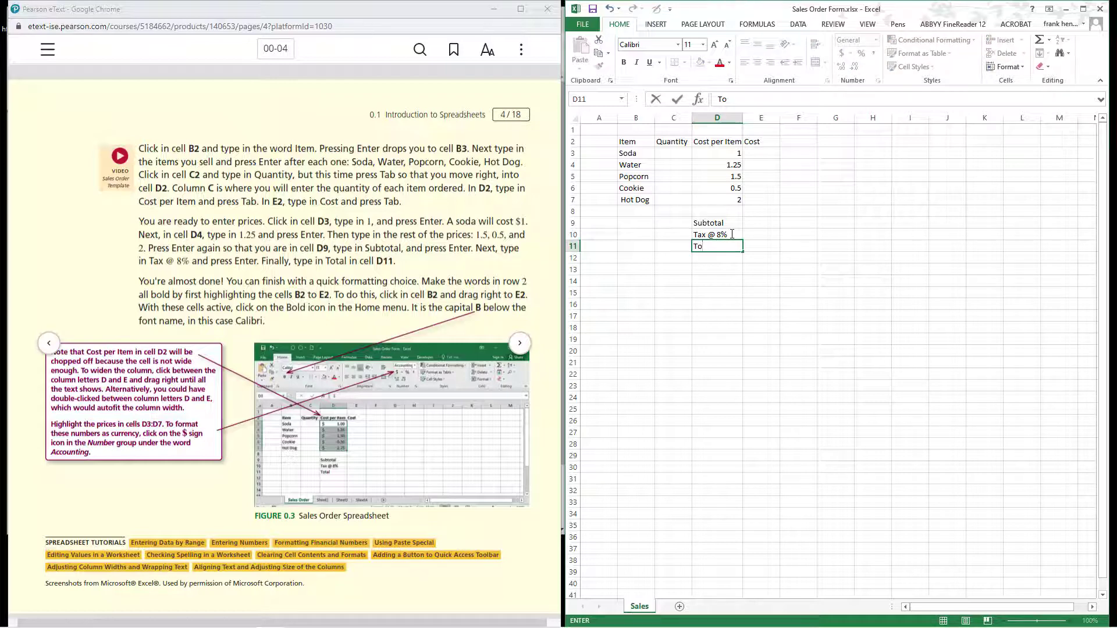
type("tal")
left_click(737, 261)
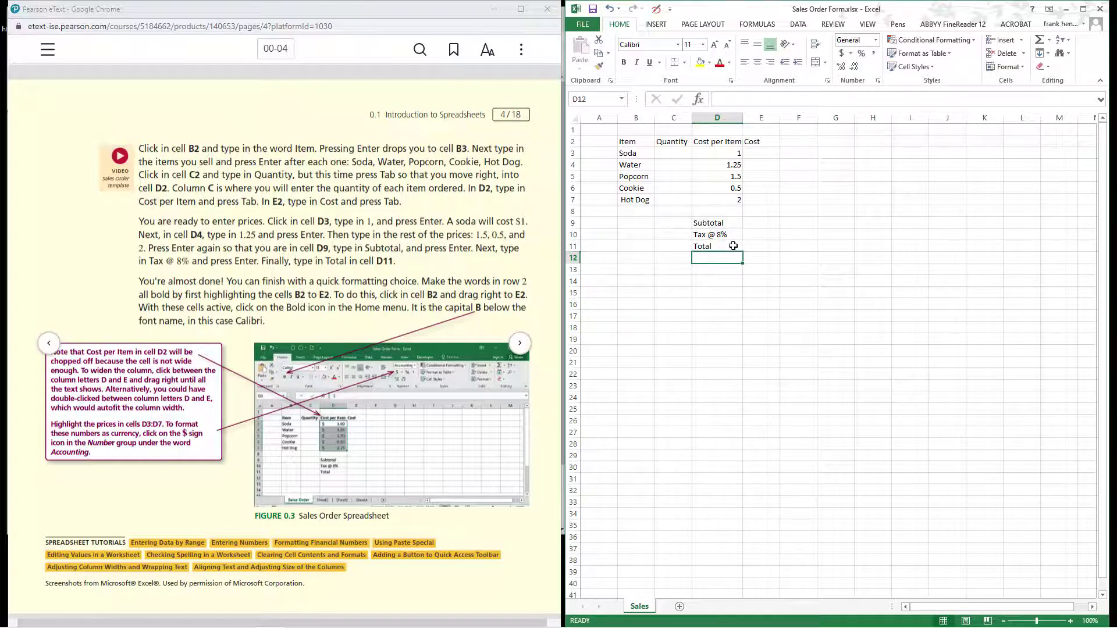
left_click(731, 246)
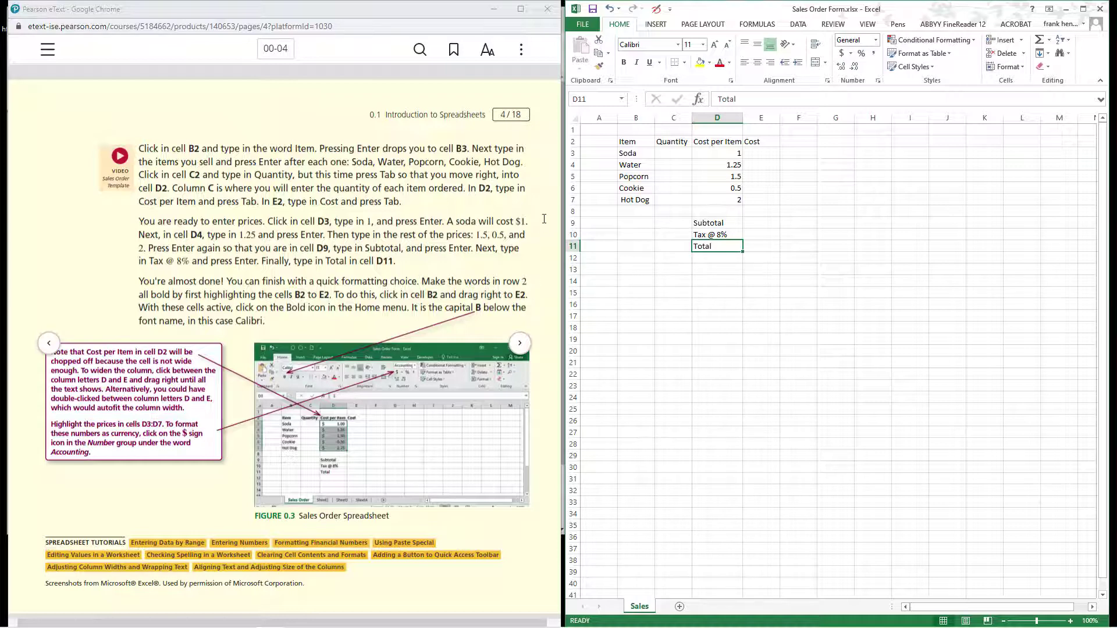
Bold the Item, Quantity, Cost per Item and Cost headings in B2:E2.
left_click(626, 143)
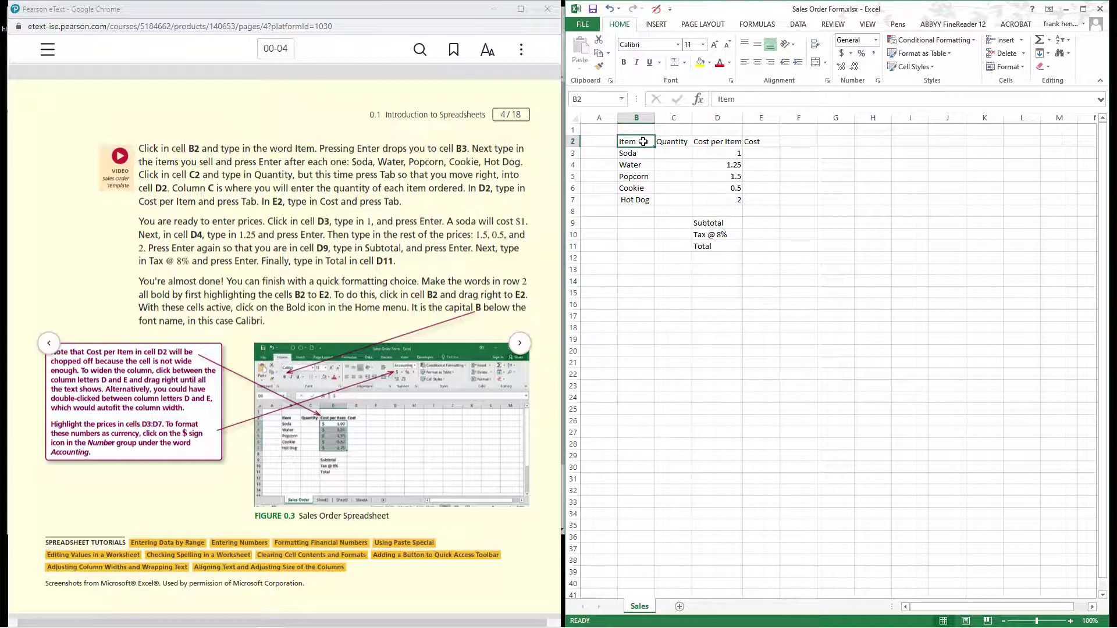
left_click_drag(644, 141, 755, 145)
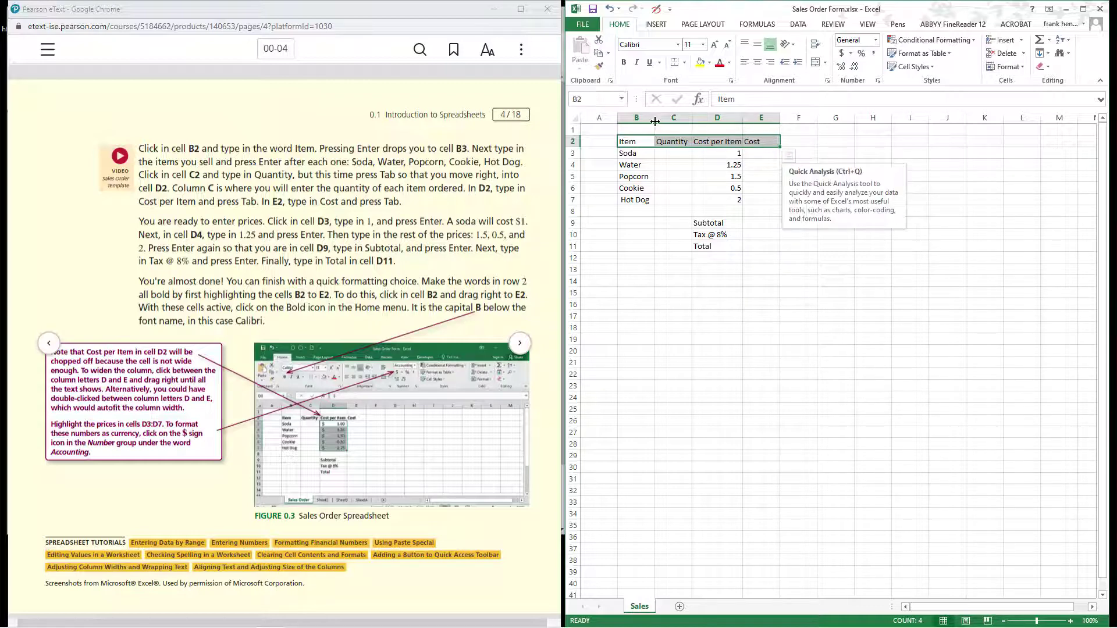
left_click(625, 65)
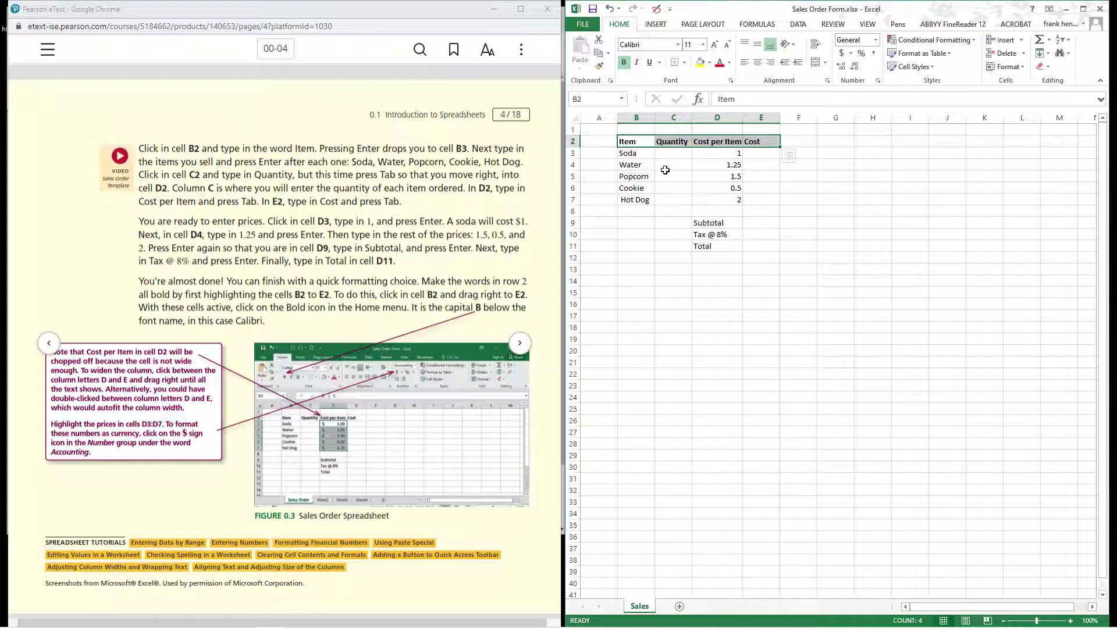
Check the eText textbook, then return to the spreadsheet at Soda in B3.
left_click(665, 169)
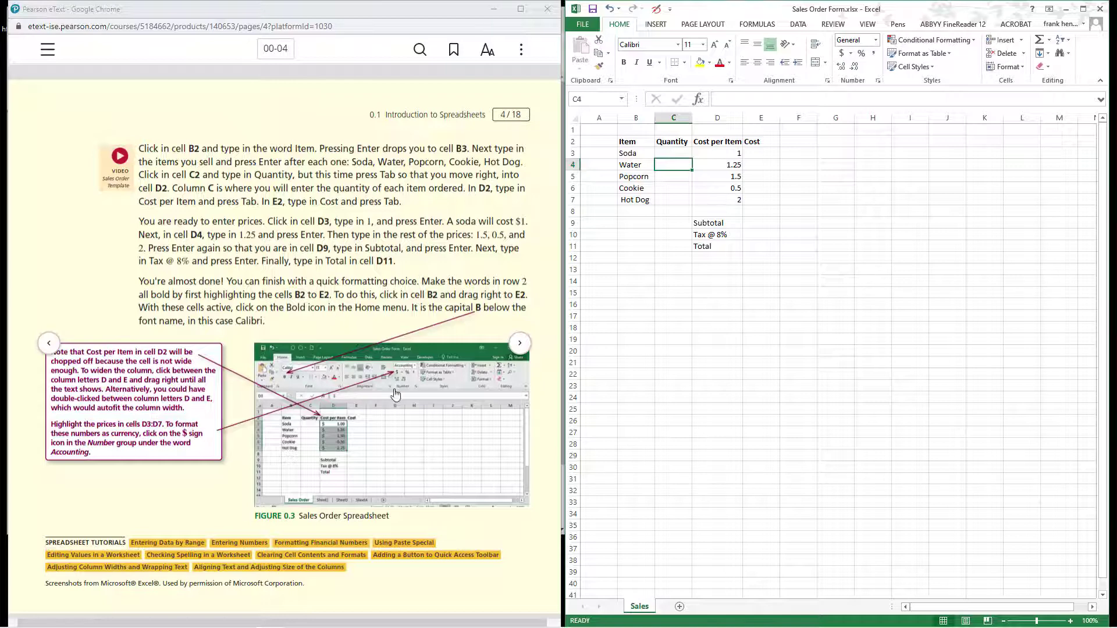
left_click(519, 350)
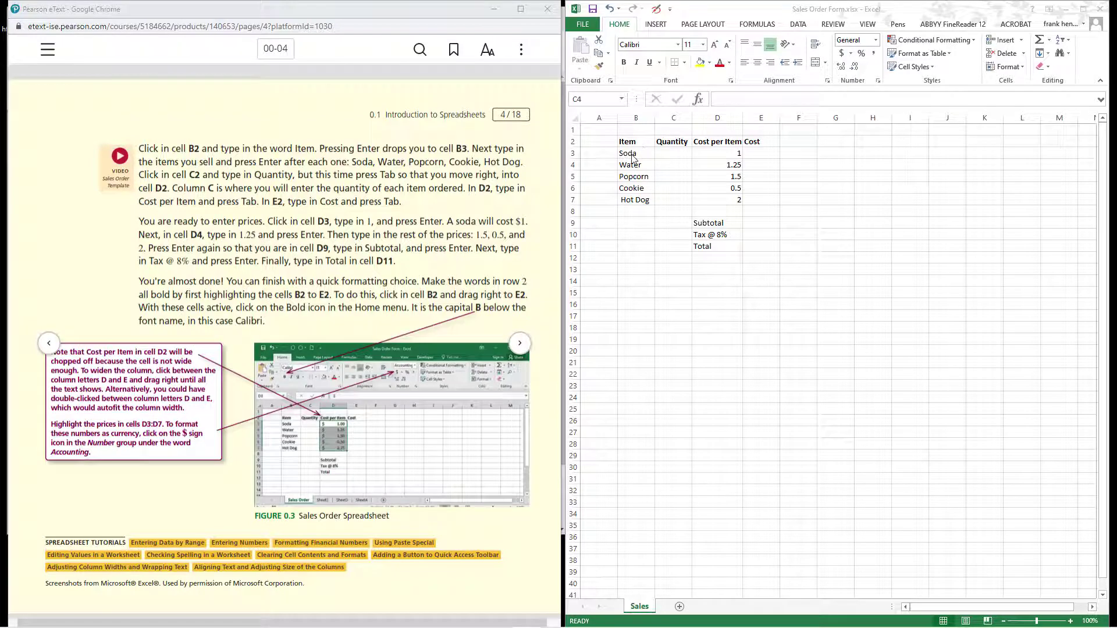
key("alt+Tab")
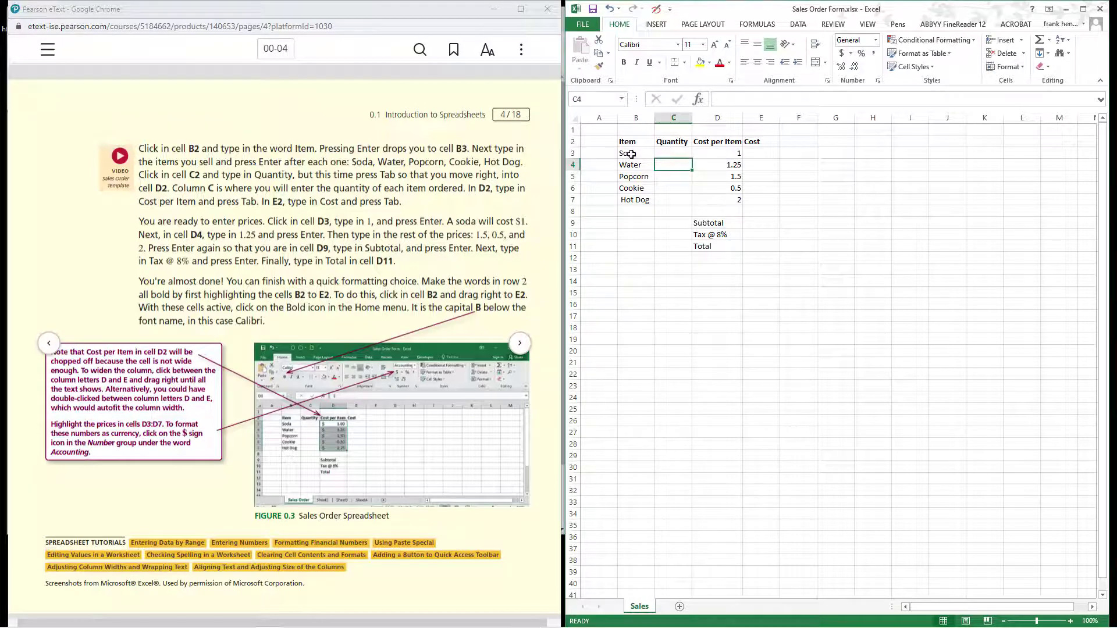
left_click(631, 154)
Bold the item names in B3:B7, from Soda to Hot Dog.
left_click_drag(631, 154, 636, 201)
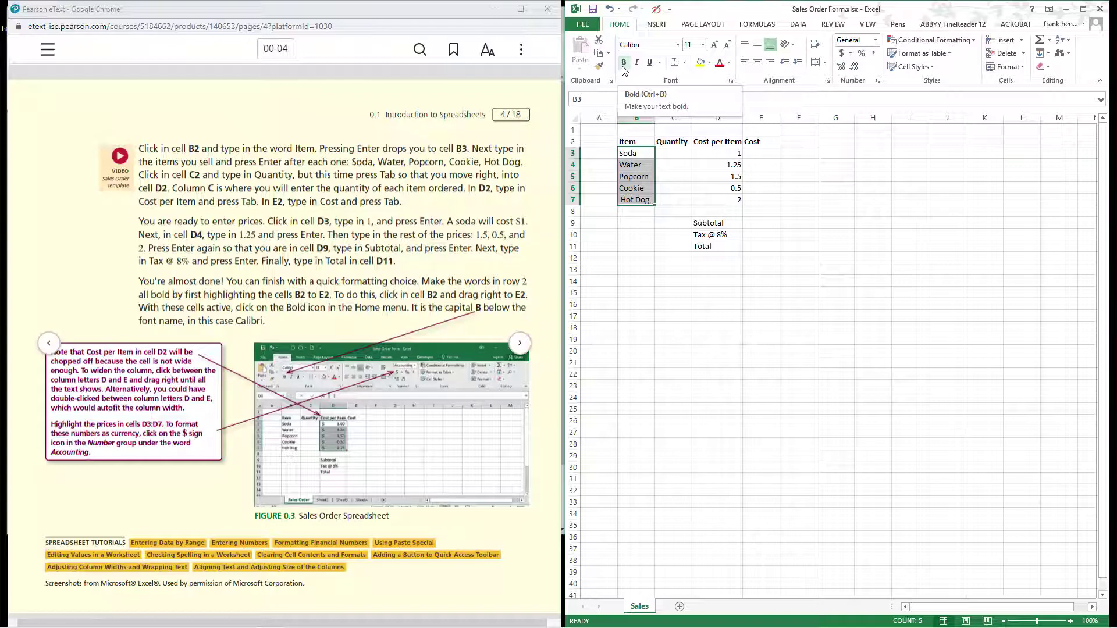
left_click(624, 62)
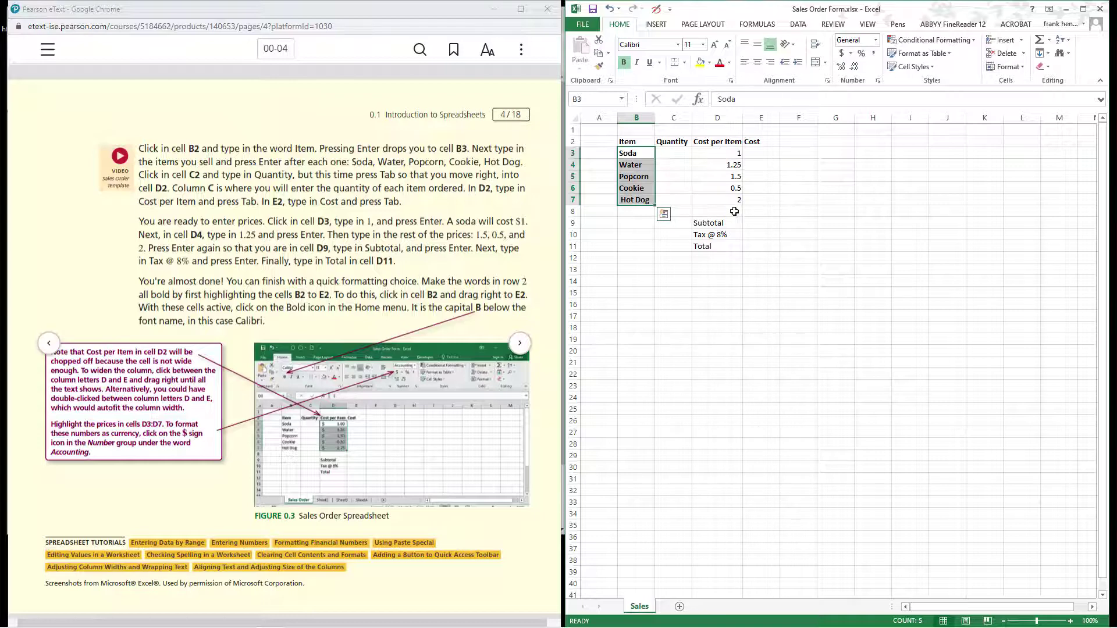
left_click(720, 155)
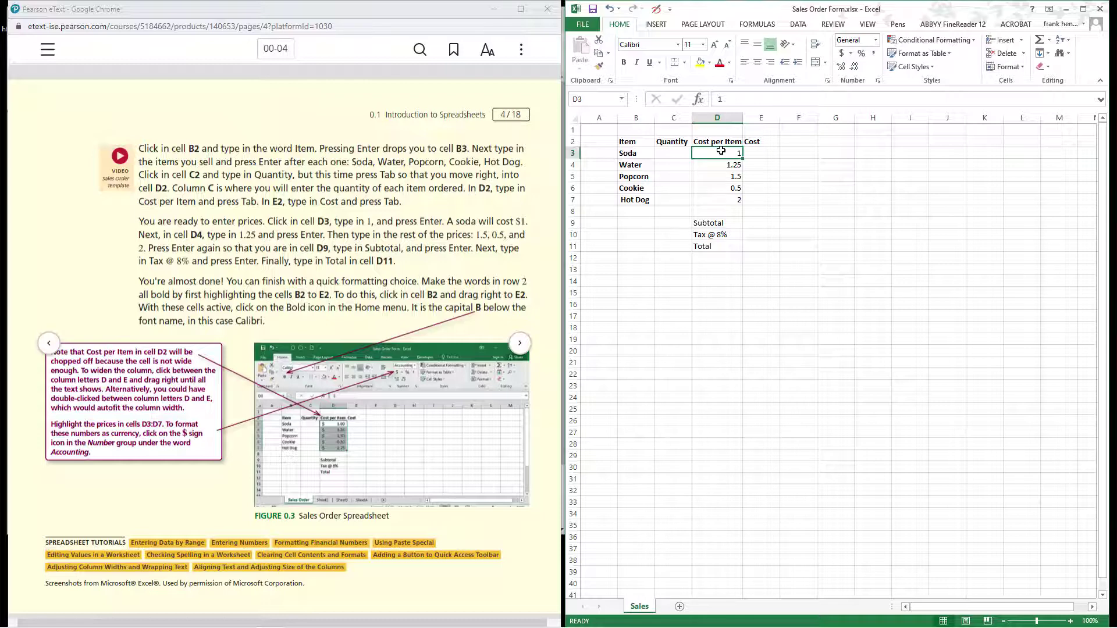
Format the D3:D7 prices as Accounting currency ($1.00 to $2.00), then advance the eText page.
left_click_drag(720, 154, 724, 198)
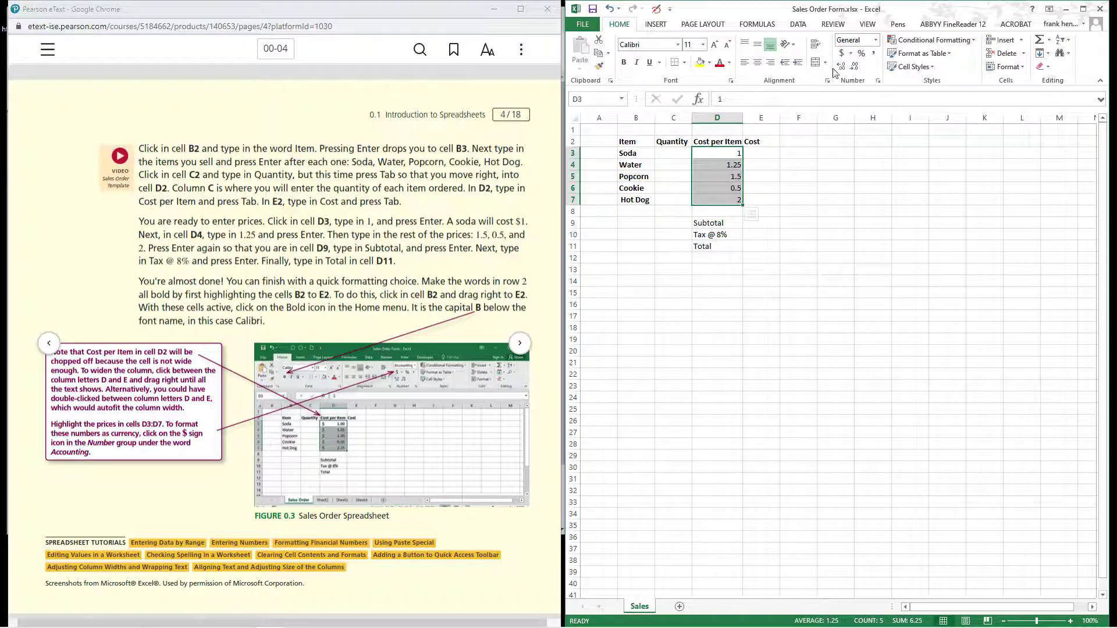
left_click(843, 54)
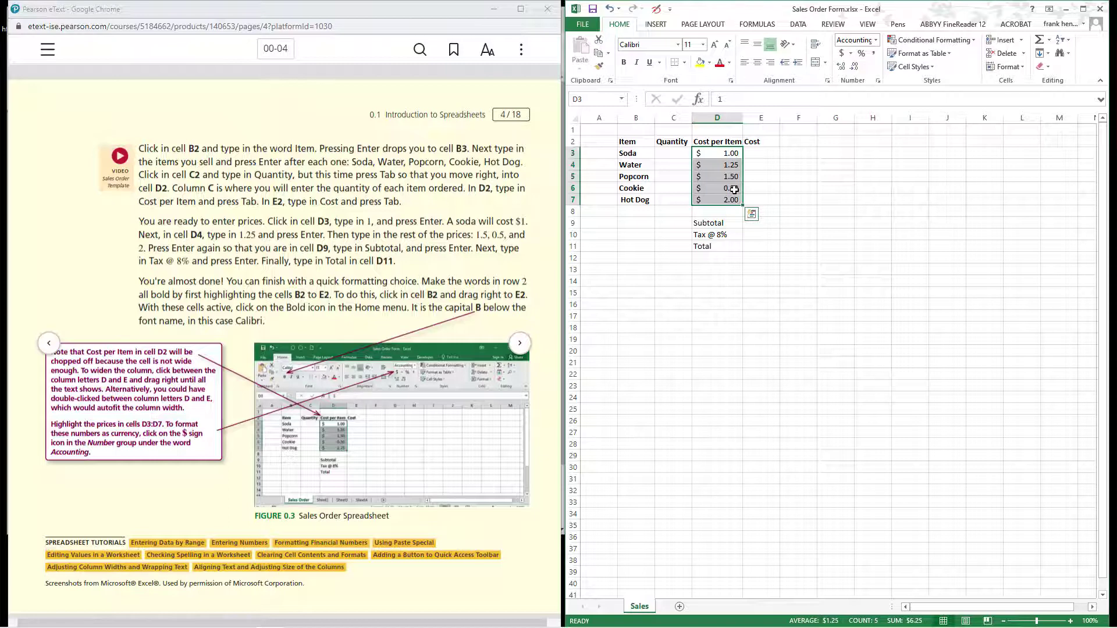
left_click(520, 348)
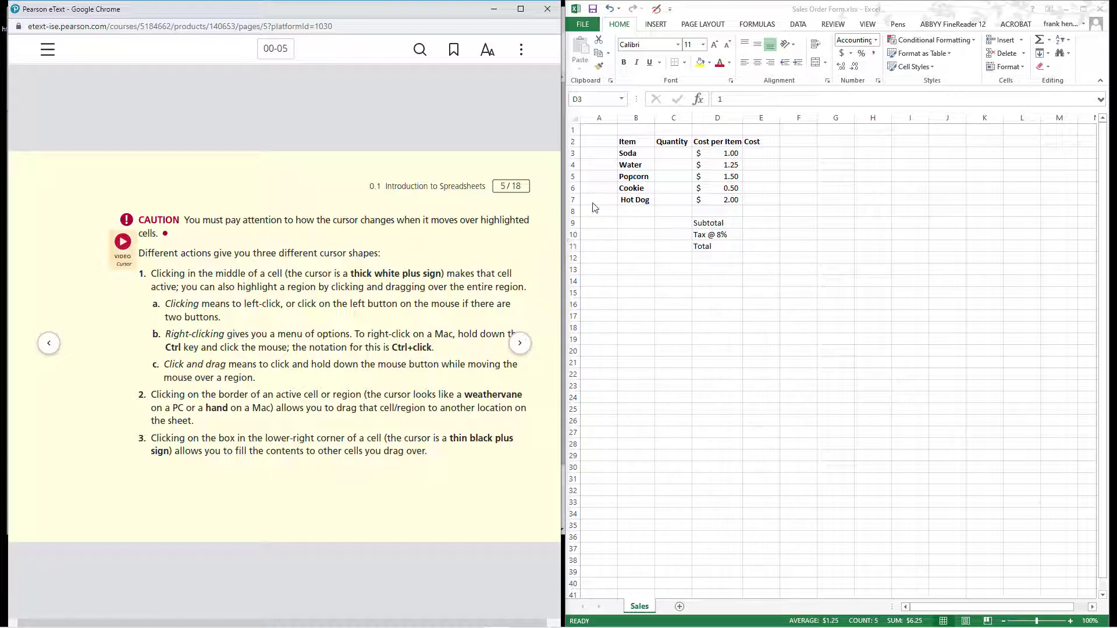
left_click(602, 233)
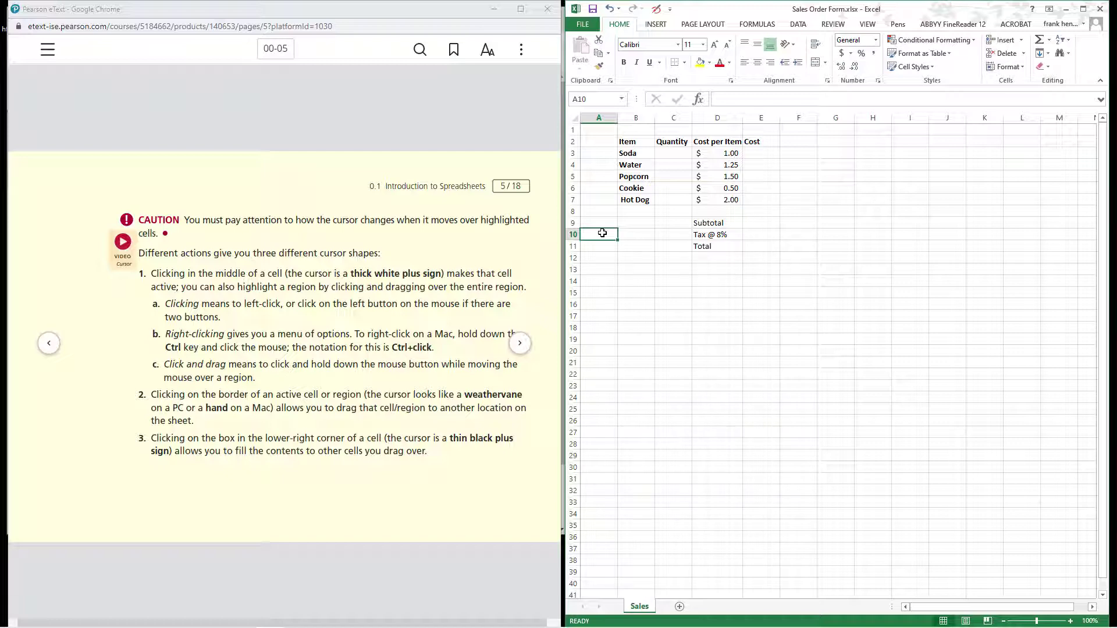
right_click(601, 233)
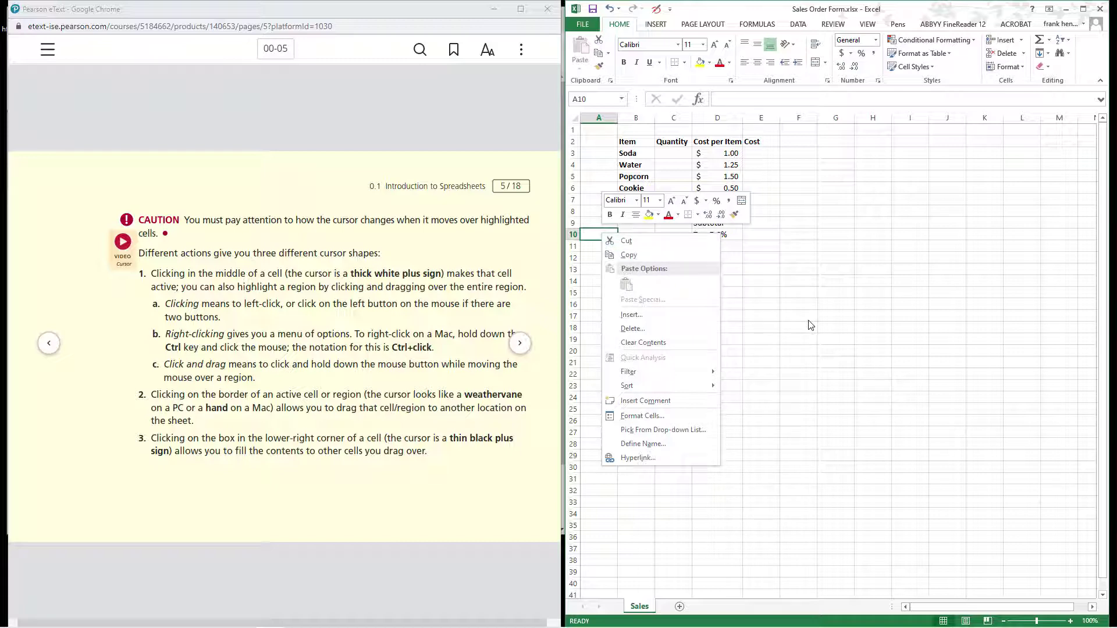
left_click(863, 370)
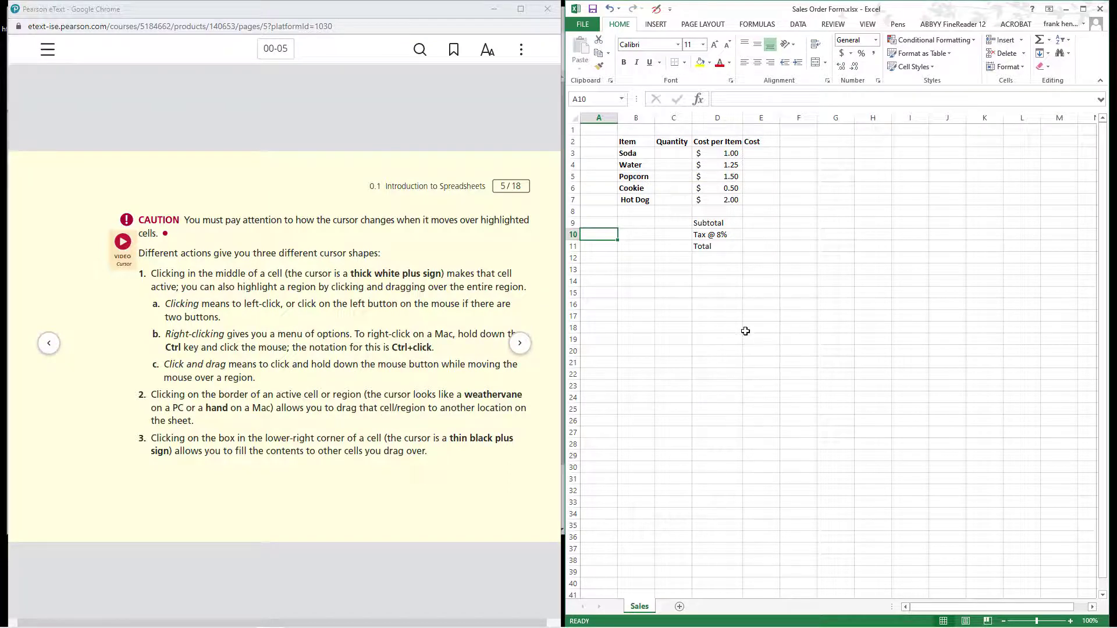
Enter a practice value 4 in C16, then drag it to C22 and on to F19.
left_click(673, 306)
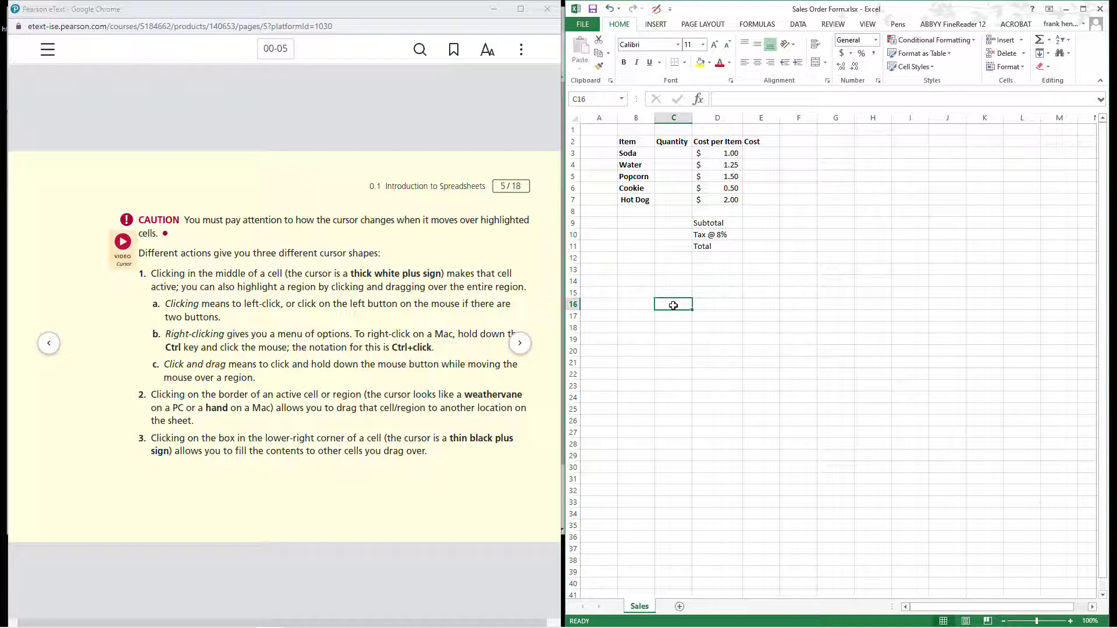
type("4")
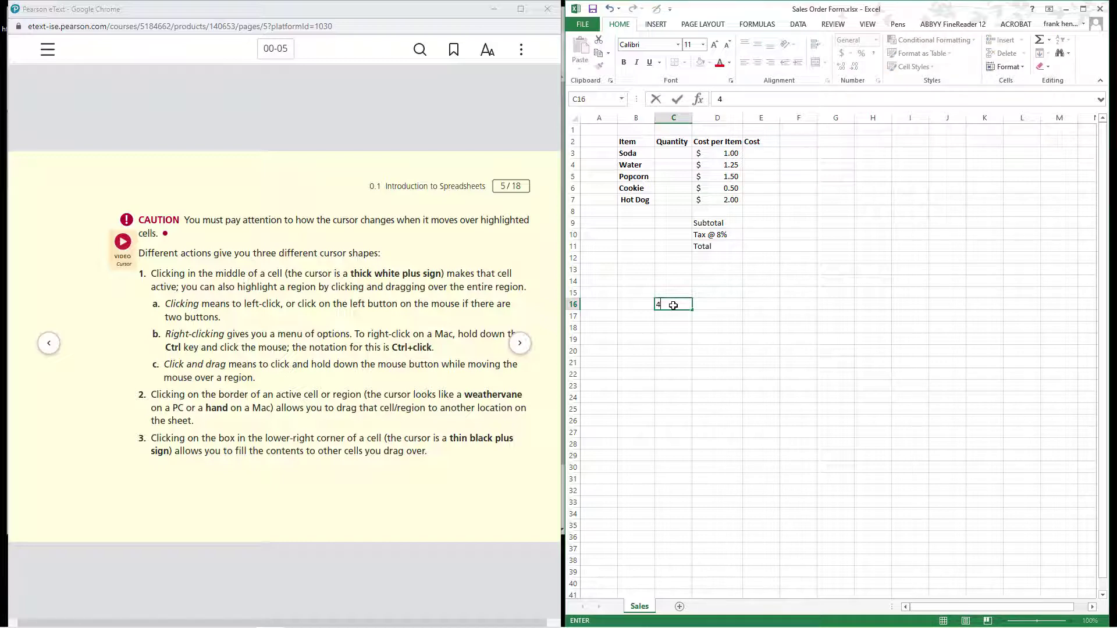
left_click(673, 268)
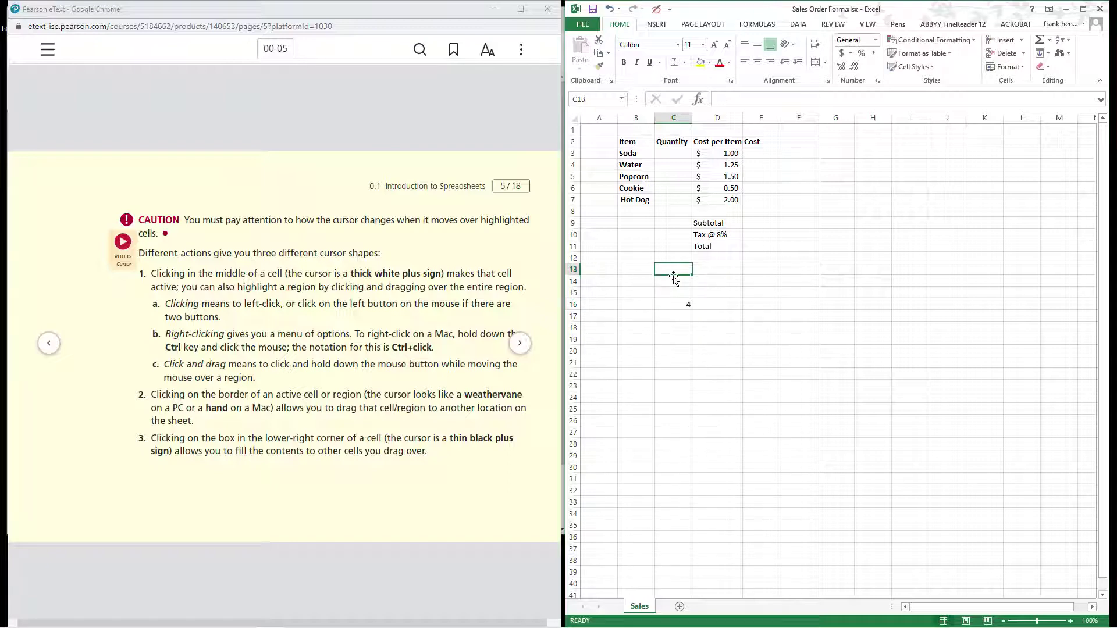
left_click(674, 306)
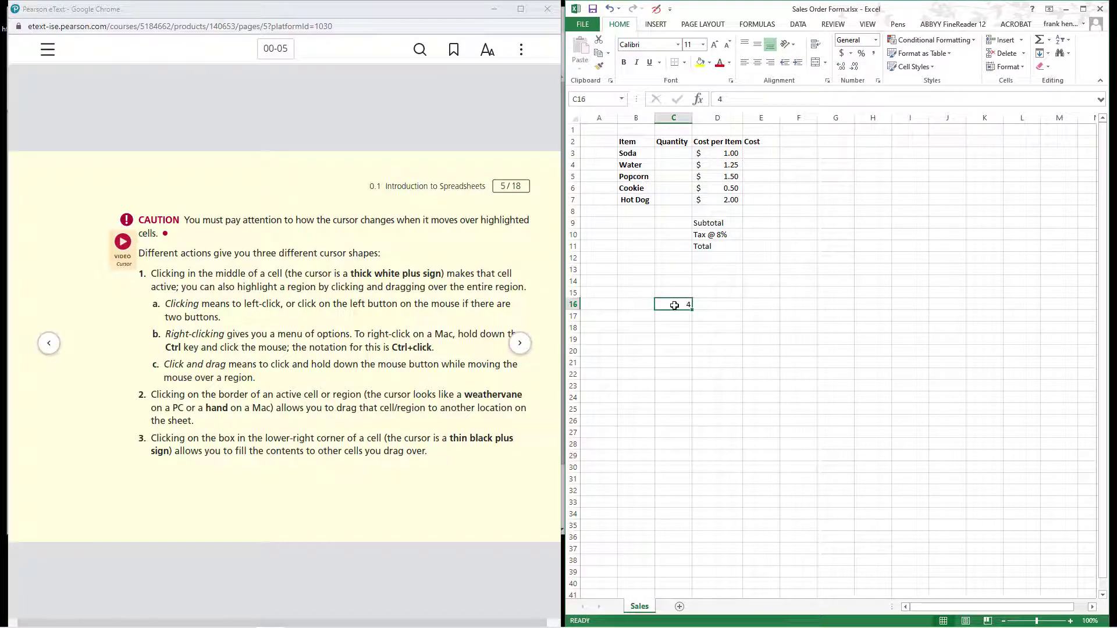
mouse_move(674, 304)
left_mouse_down()
mouse_move(695, 351)
mouse_move(705, 309)
mouse_move(672, 305)
left_mouse_up()
left_click_drag(670, 300, 680, 383)
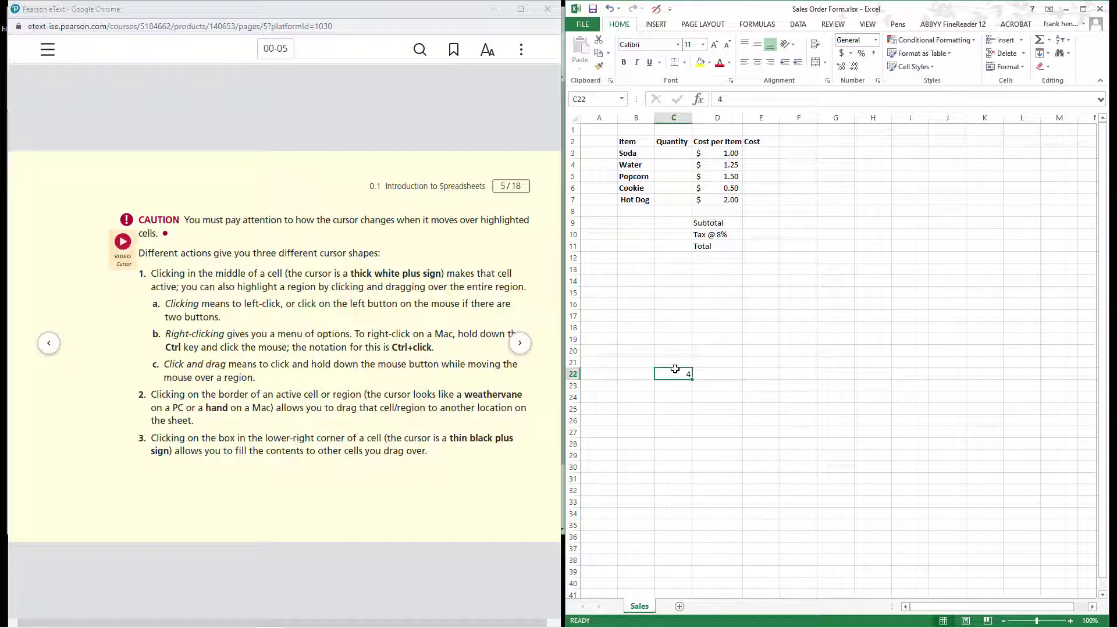
left_click_drag(692, 375, 814, 342)
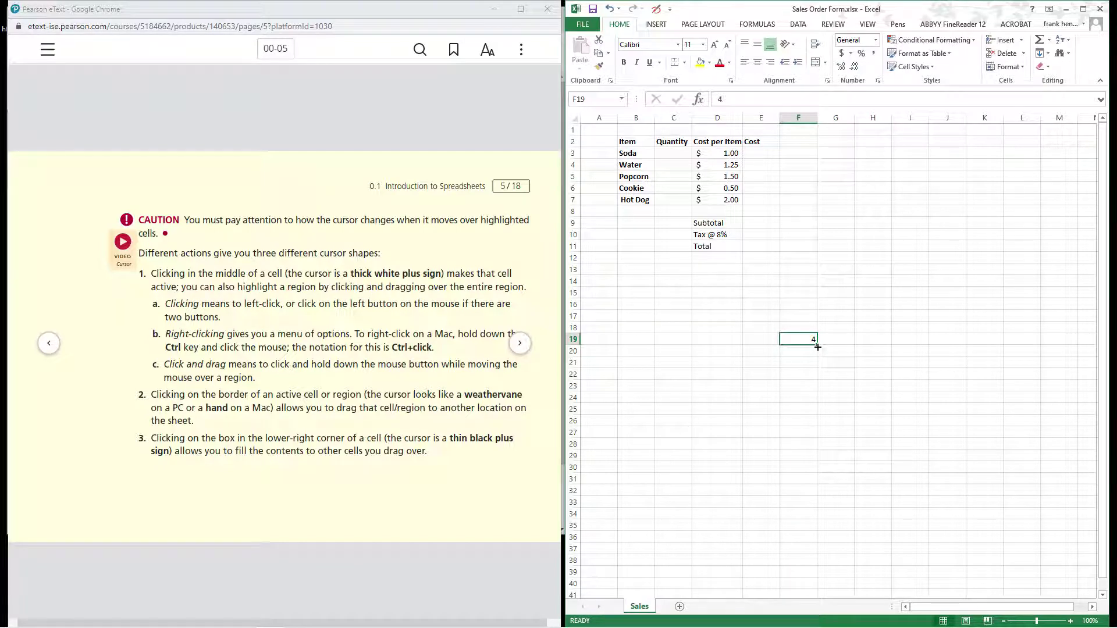
Fill the practice 4 from F19 down to F24 and across to column I.
left_click_drag(817, 347, 809, 409)
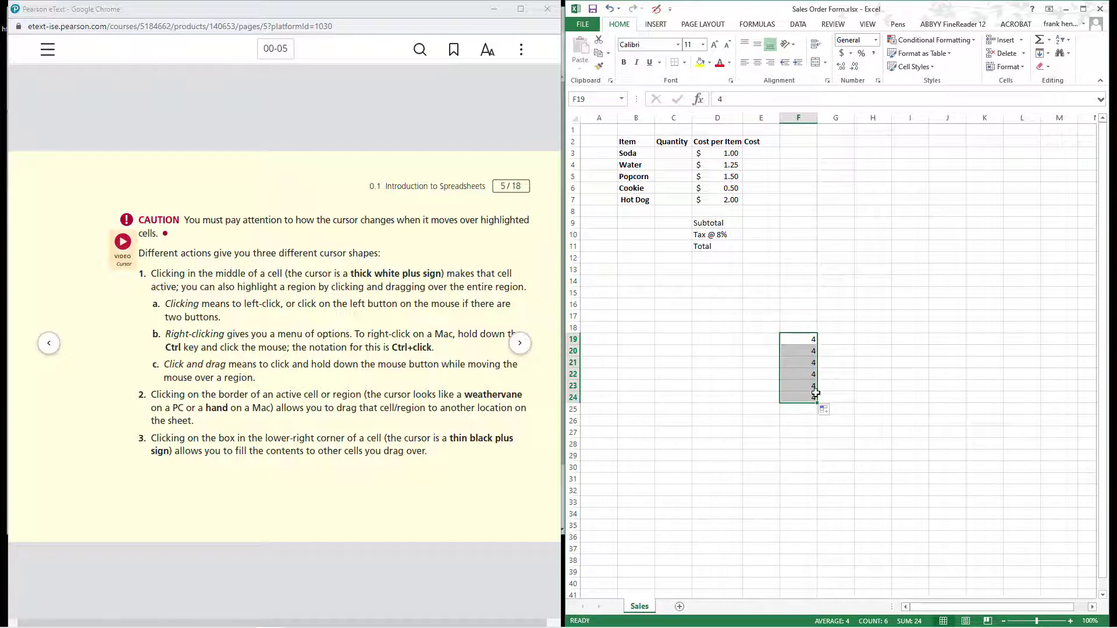
left_click(860, 350)
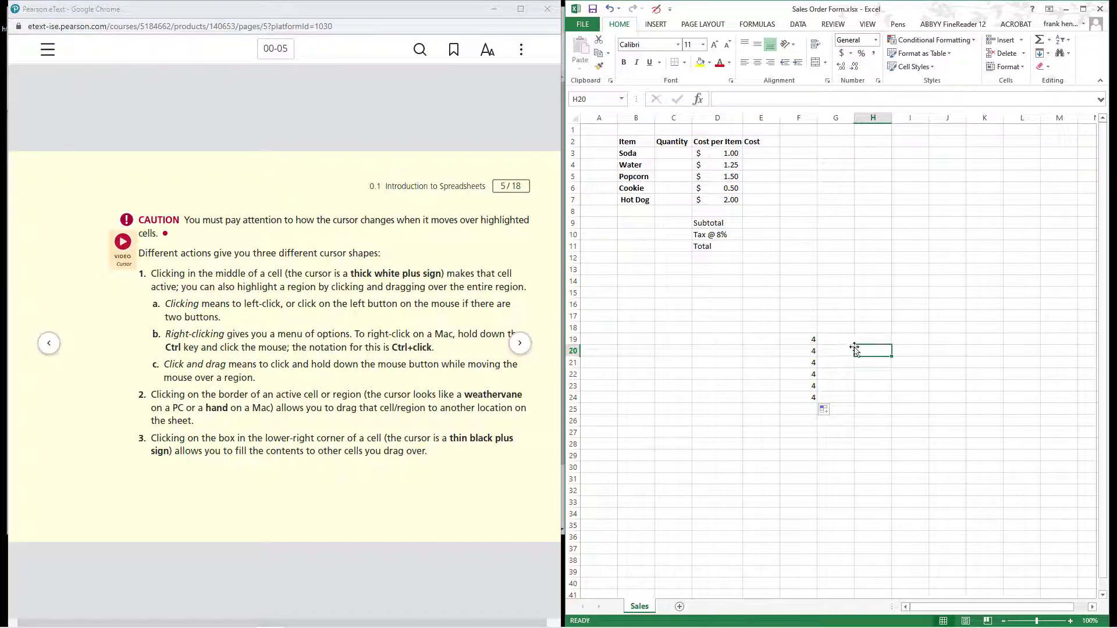
left_click(809, 341)
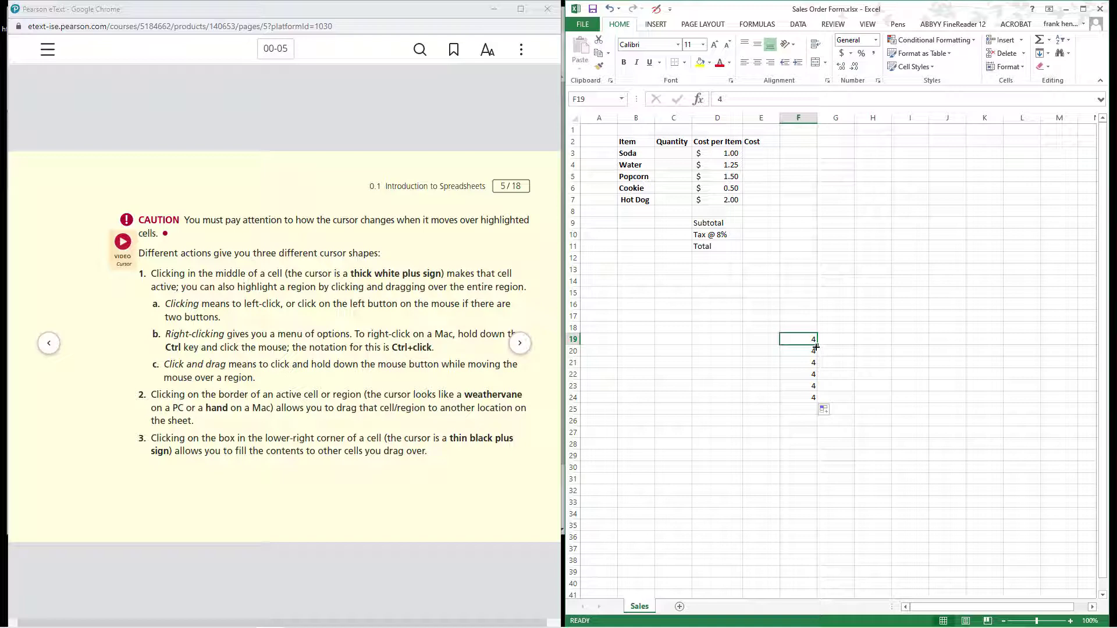
left_click_drag(816, 348, 912, 336)
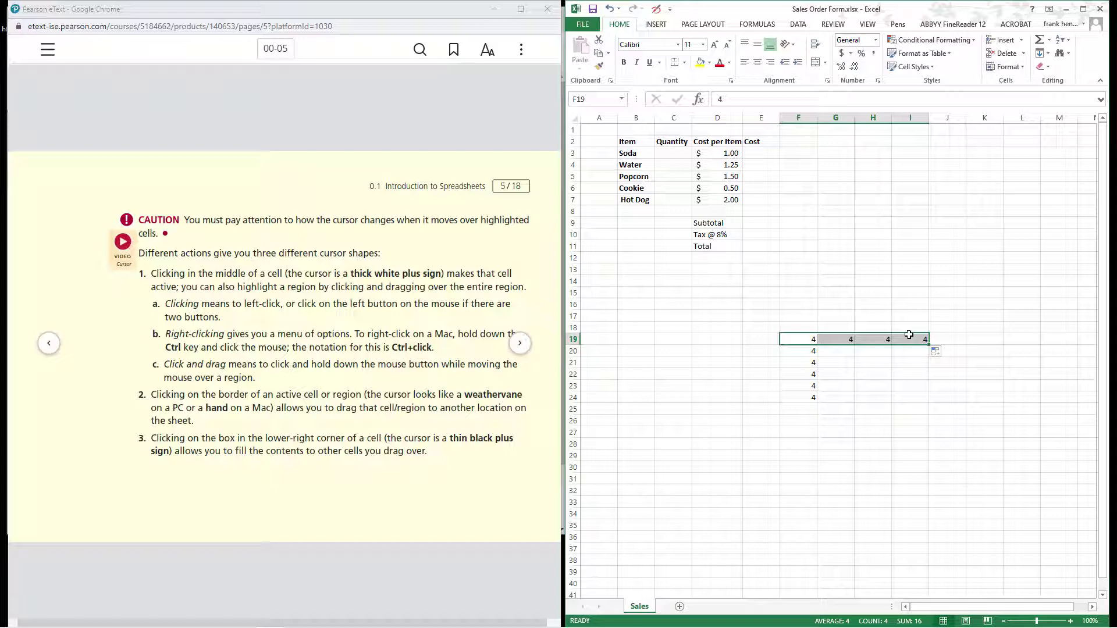
left_click(723, 199)
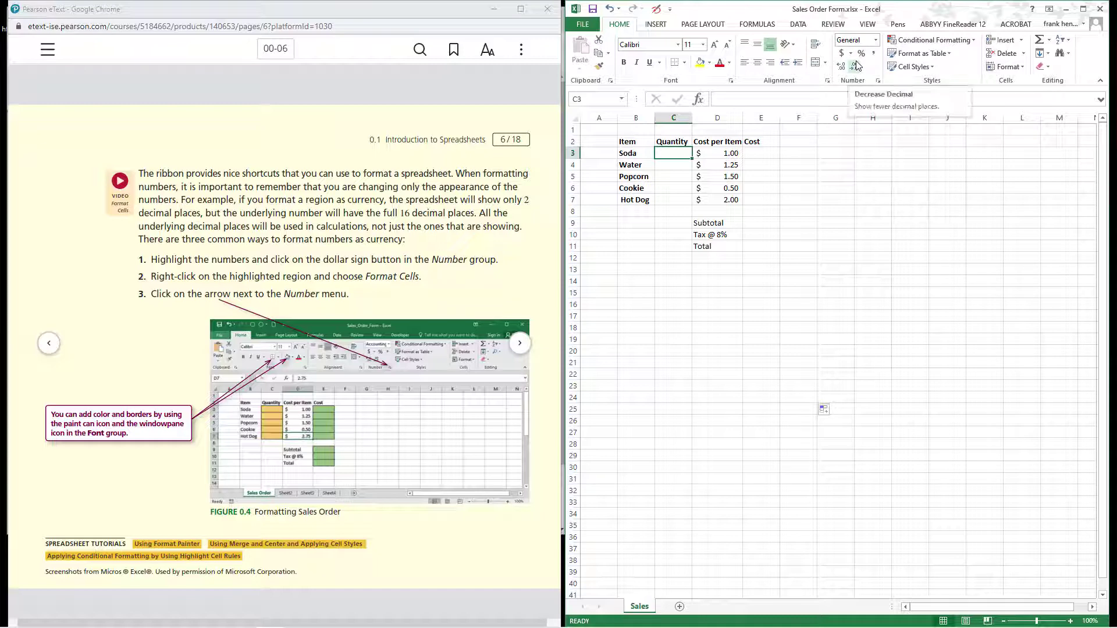
right_click(669, 152)
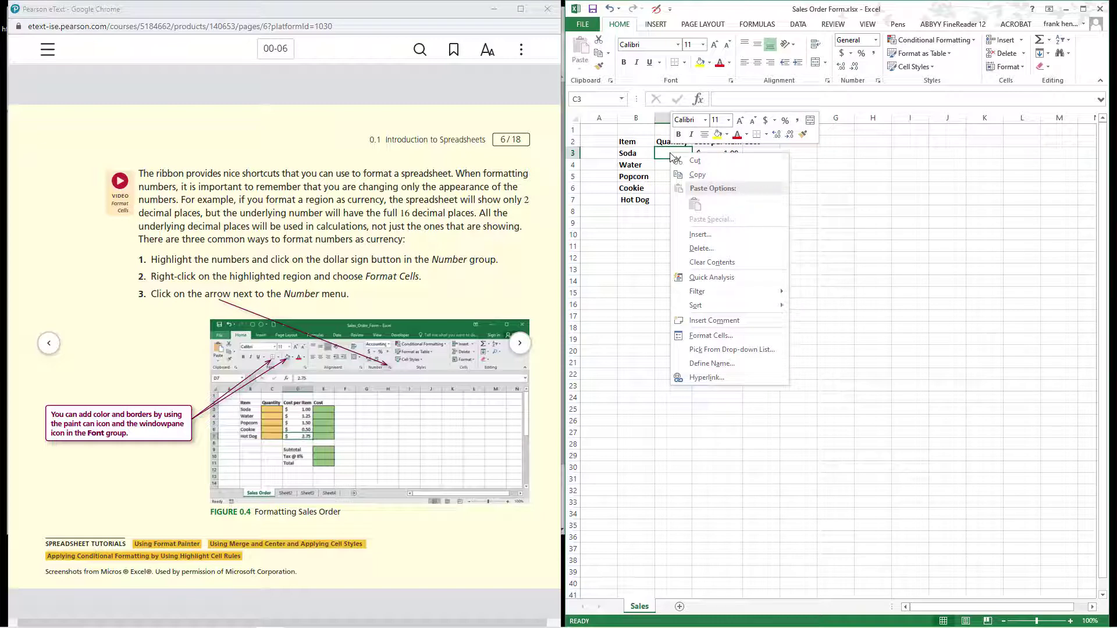
left_click(723, 337)
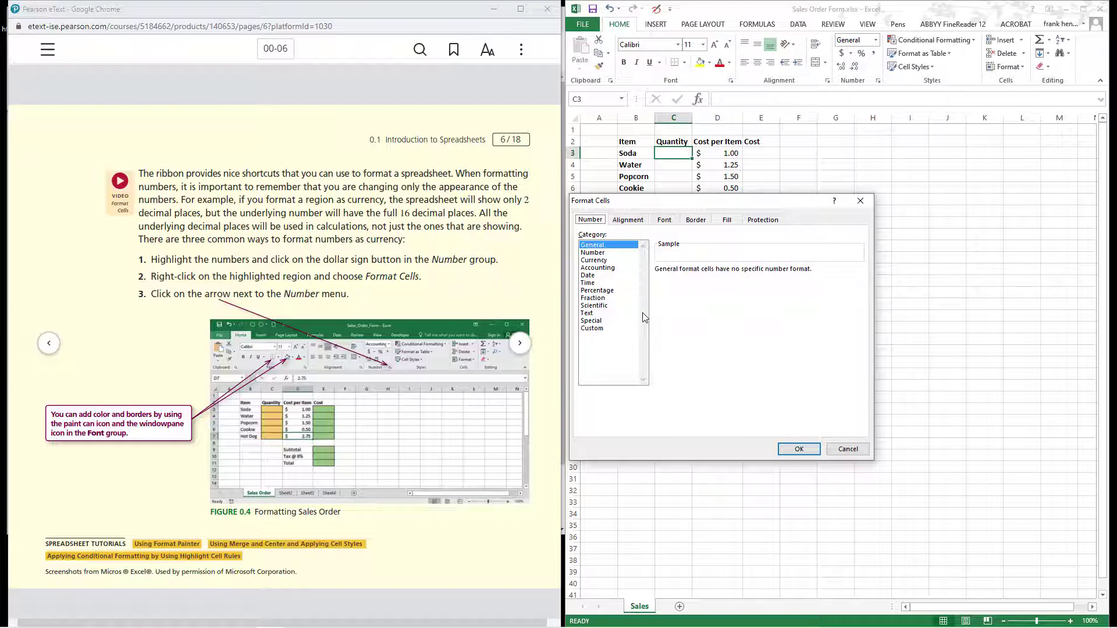
left_click(848, 452)
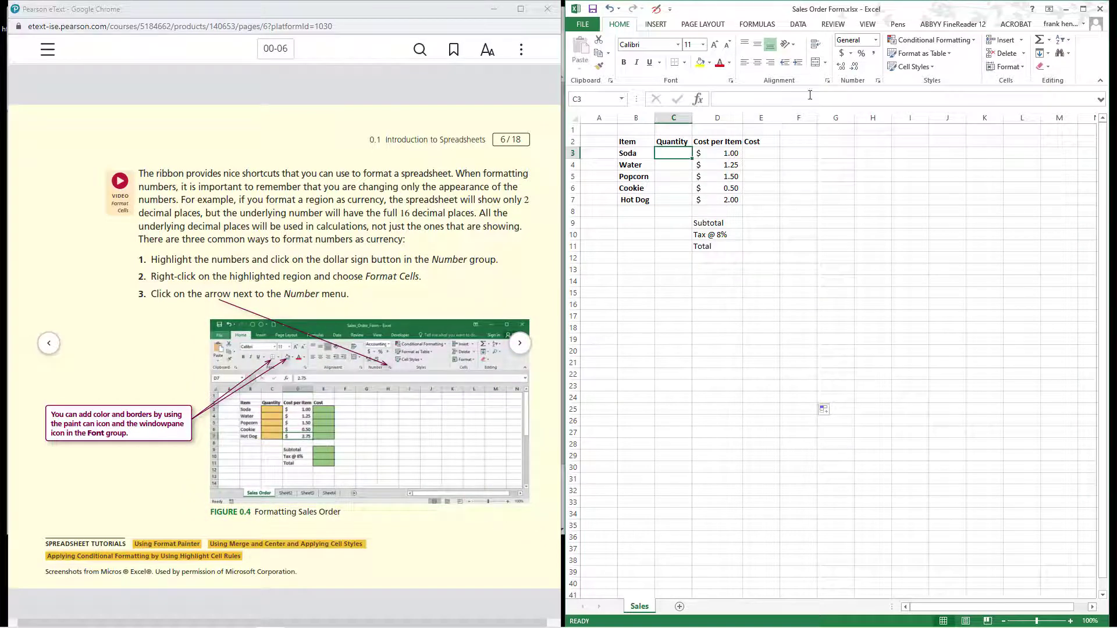
left_click(879, 85)
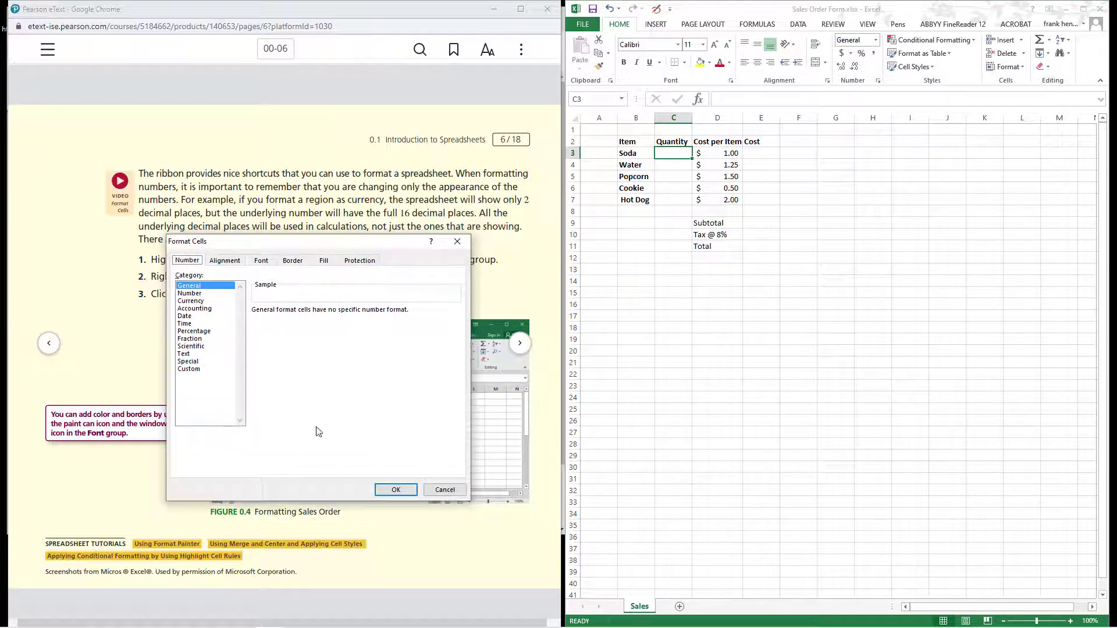
left_click(445, 491)
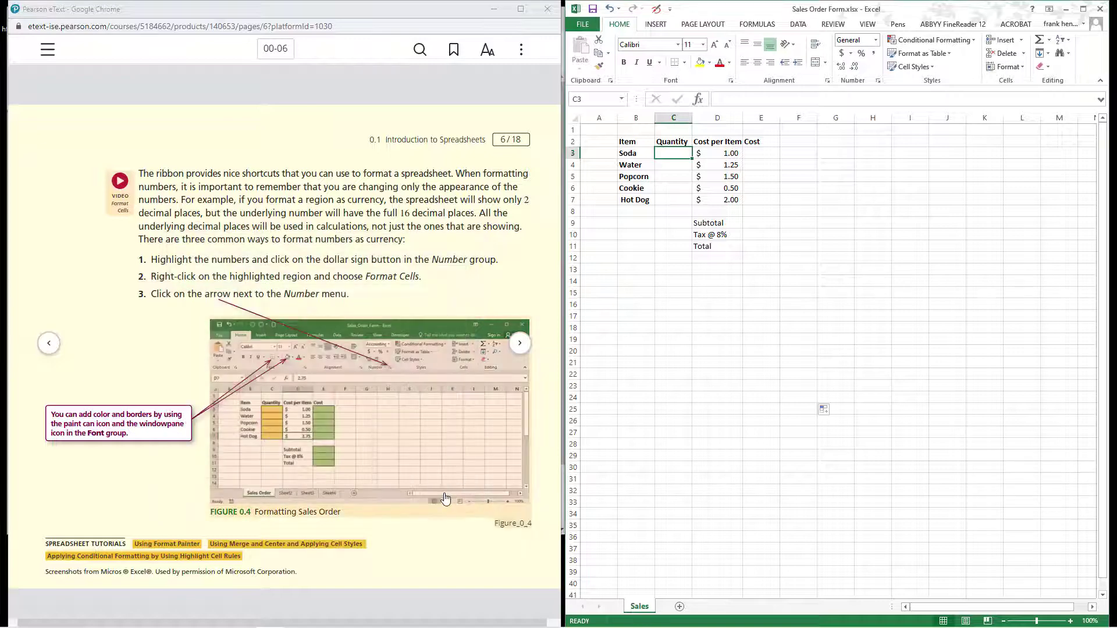
left_click(542, 225)
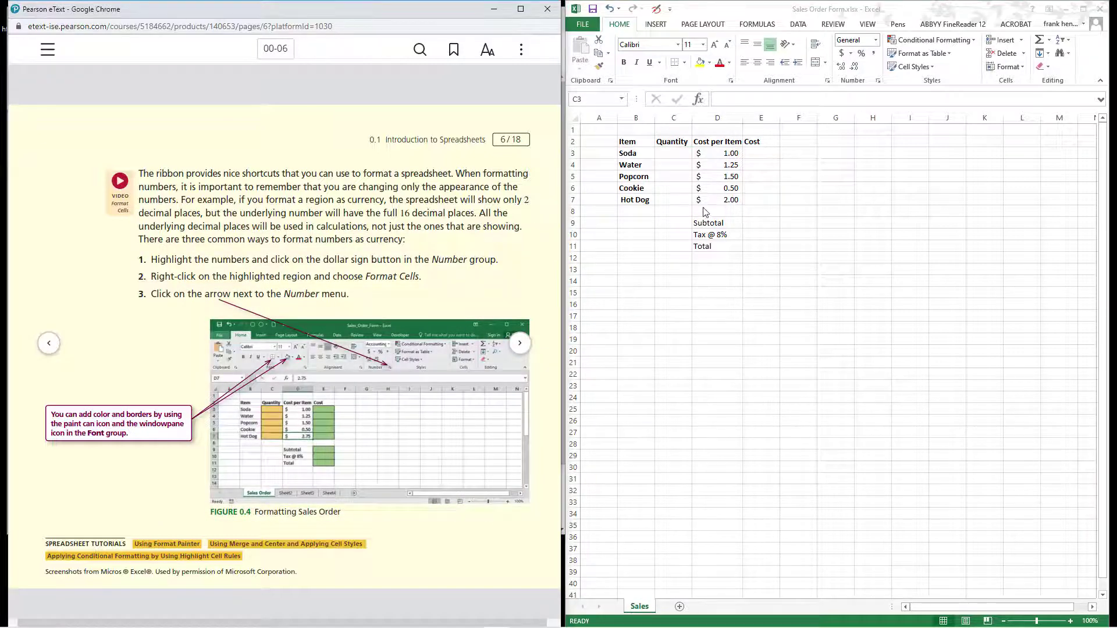
Bold the Subtotal, Tax @ 8% and Total labels in D9:D11.
key("alt+Tab")
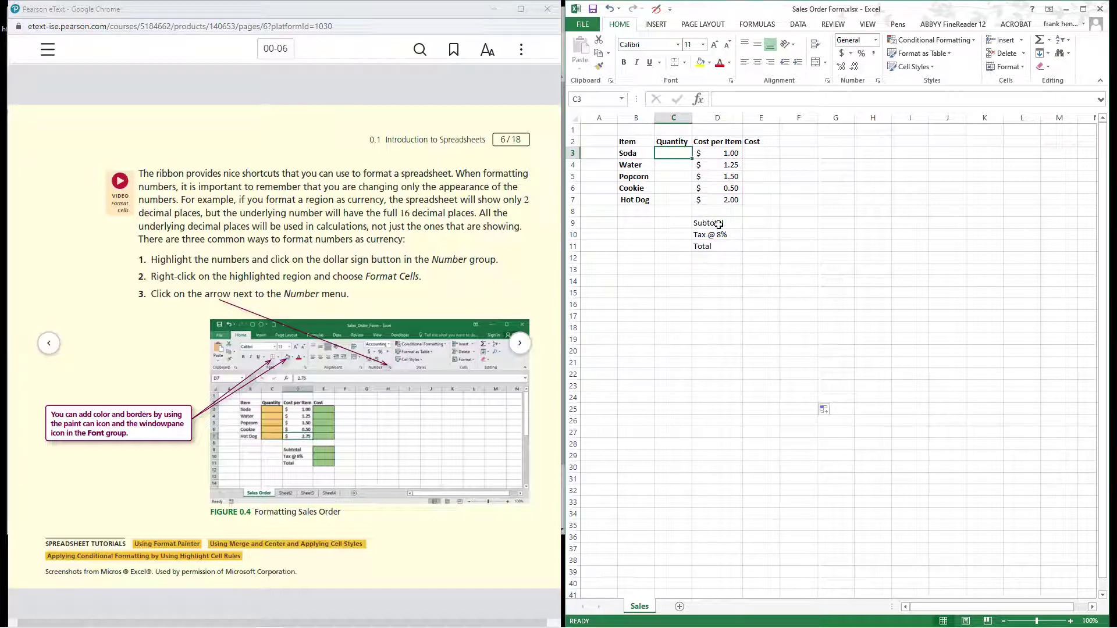
left_click(717, 223)
left_click_drag(717, 224, 716, 247)
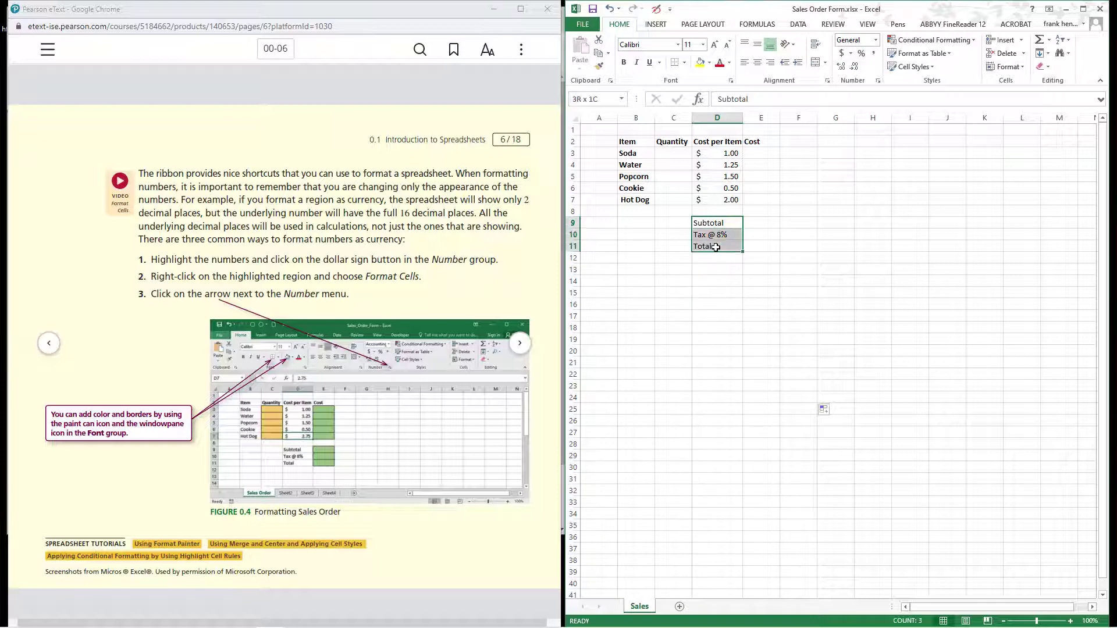
left_click(624, 63)
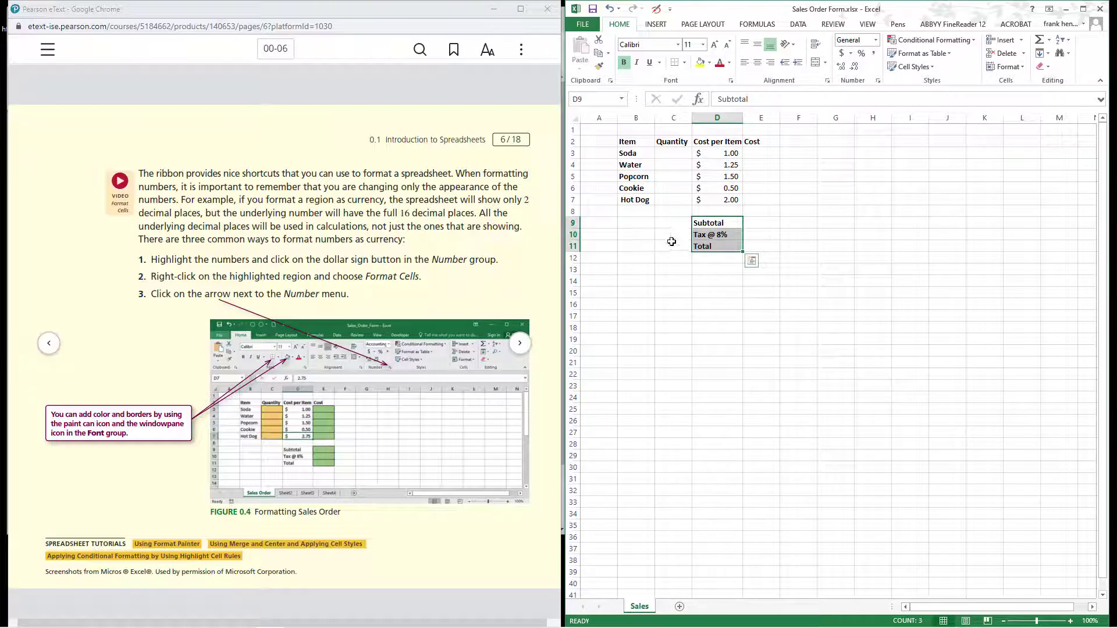
left_click(675, 153)
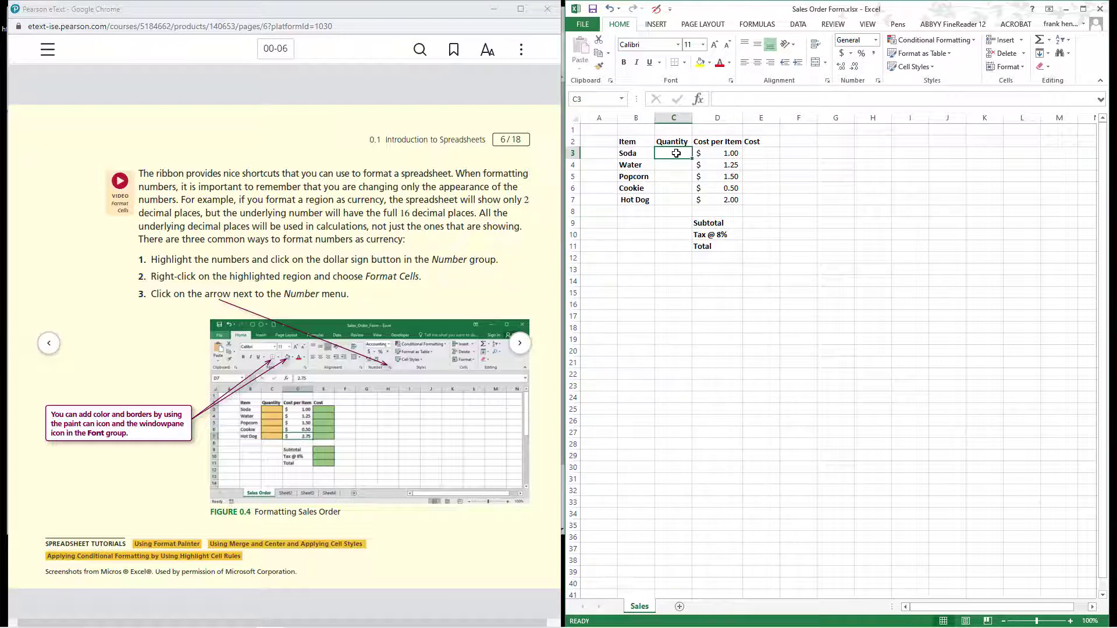
Fill C3 with Gold, Accent 4, Lighter 40% and extend that fill down to C7.
left_click(710, 63)
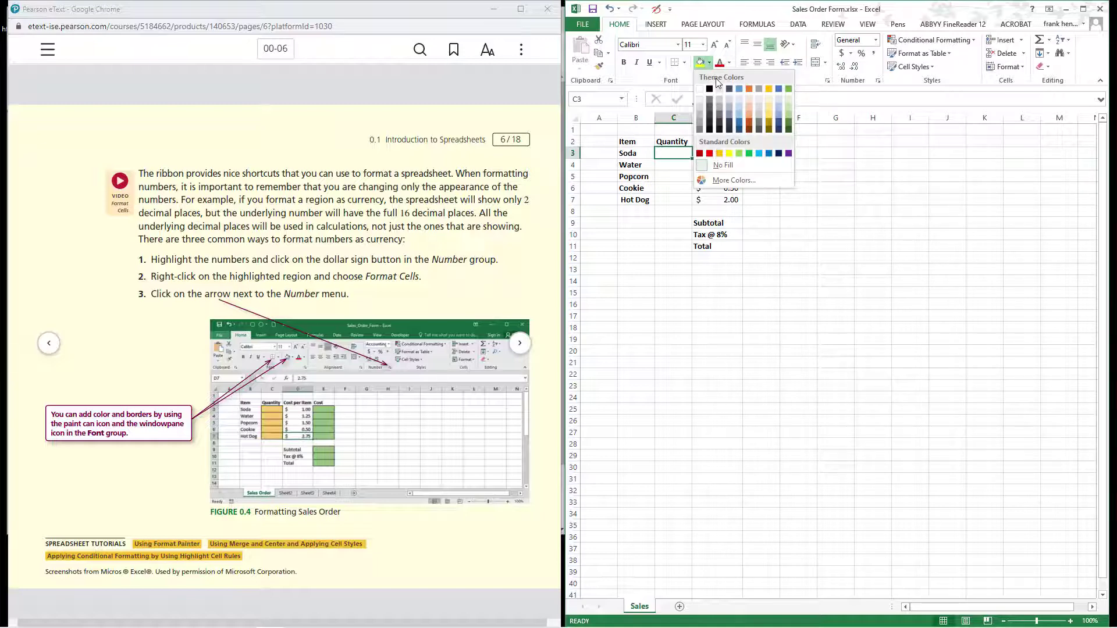
left_click(771, 120)
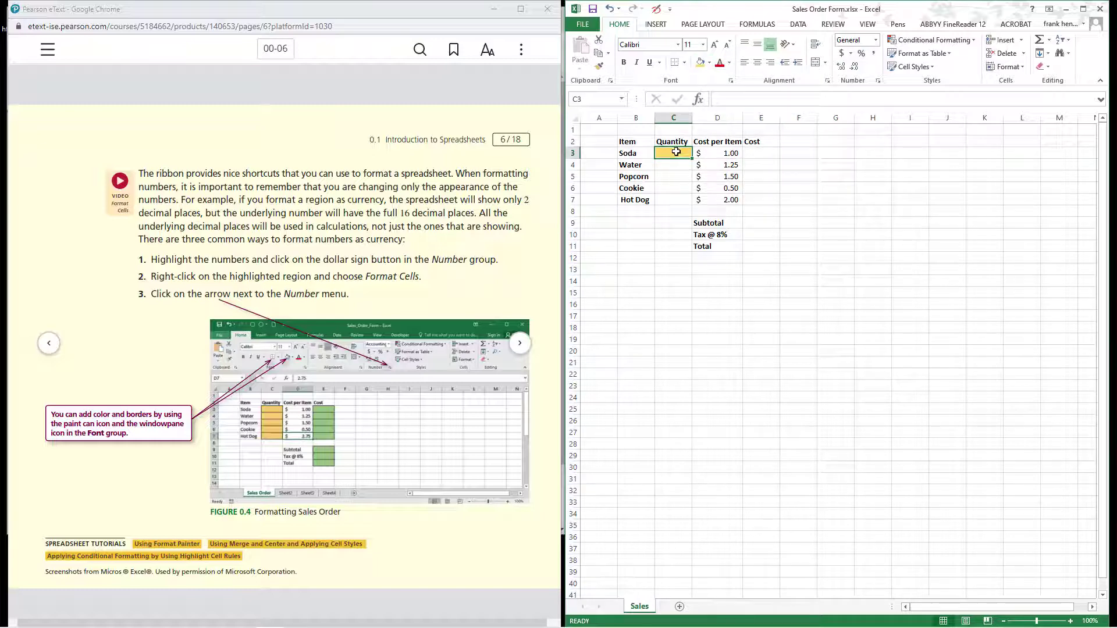
left_click_drag(676, 152, 674, 199)
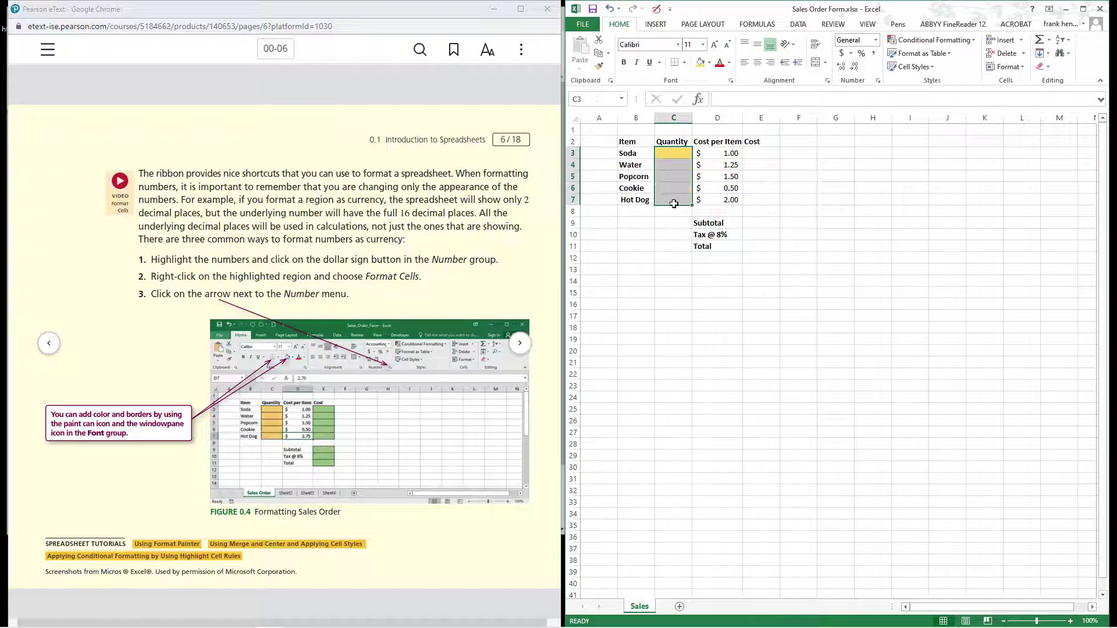
left_click(676, 154)
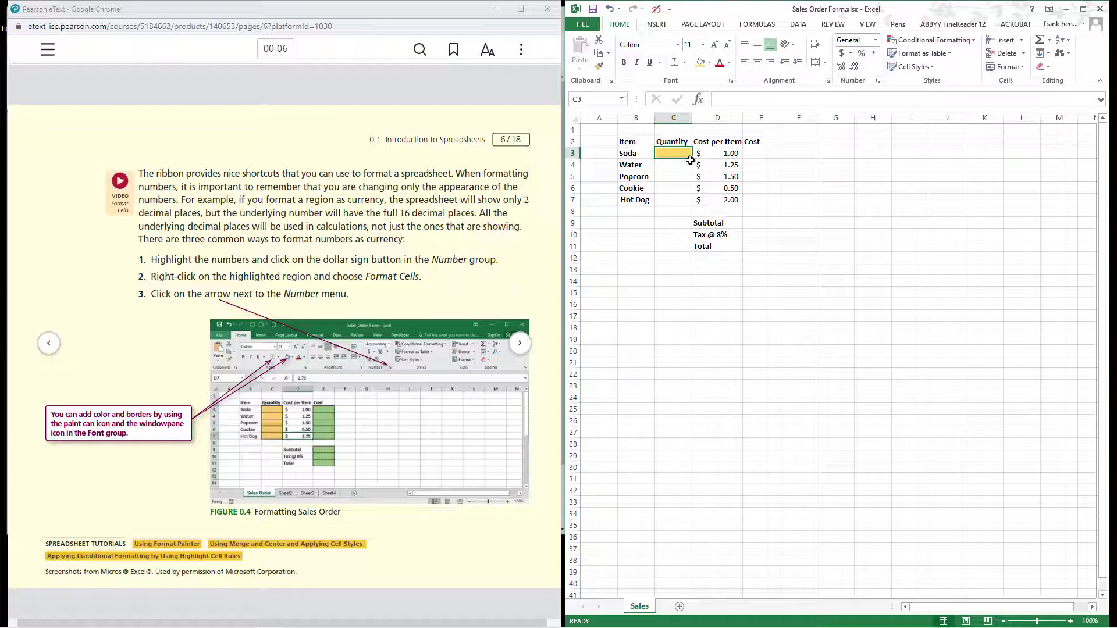
left_click_drag(691, 159, 692, 208)
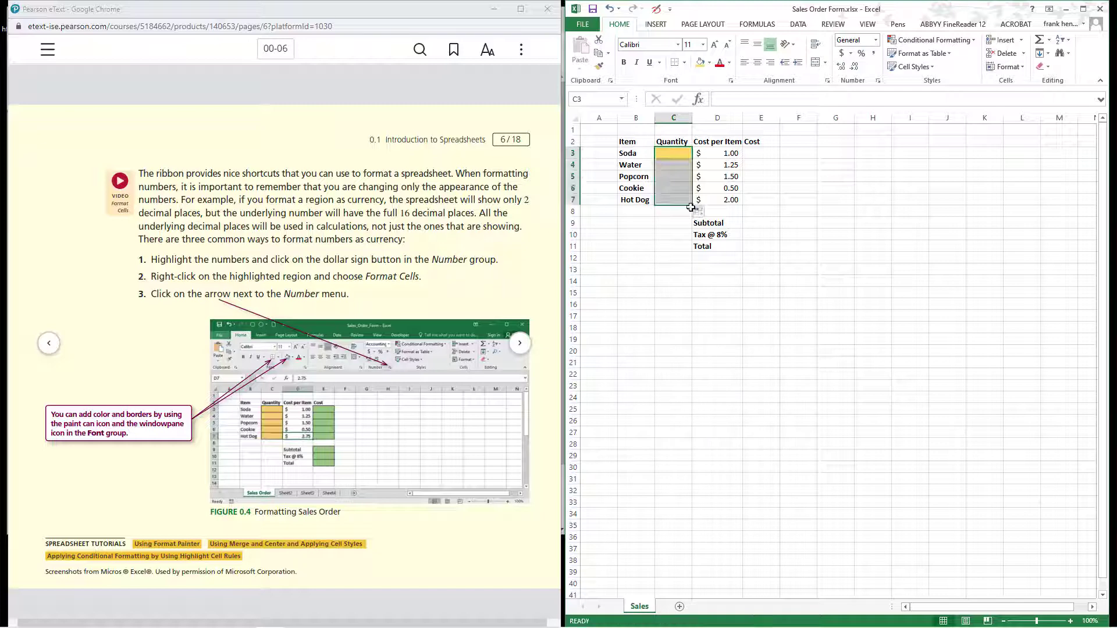
left_click(671, 154)
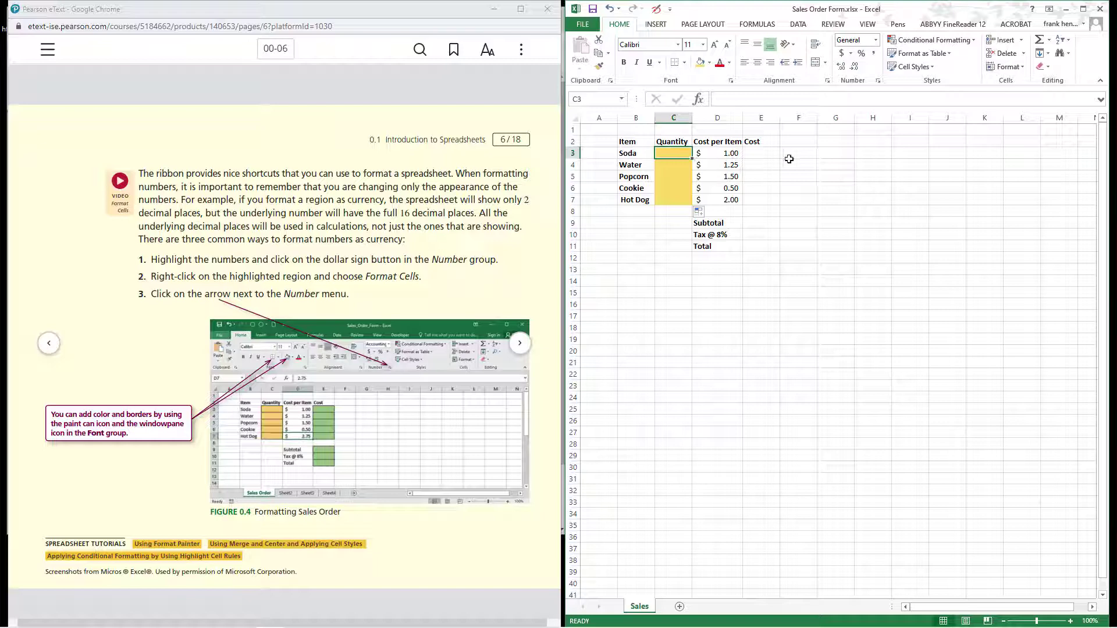
Fill E3 green, replacing an initial blue, and extend the green fill down to E7.
left_click(759, 155)
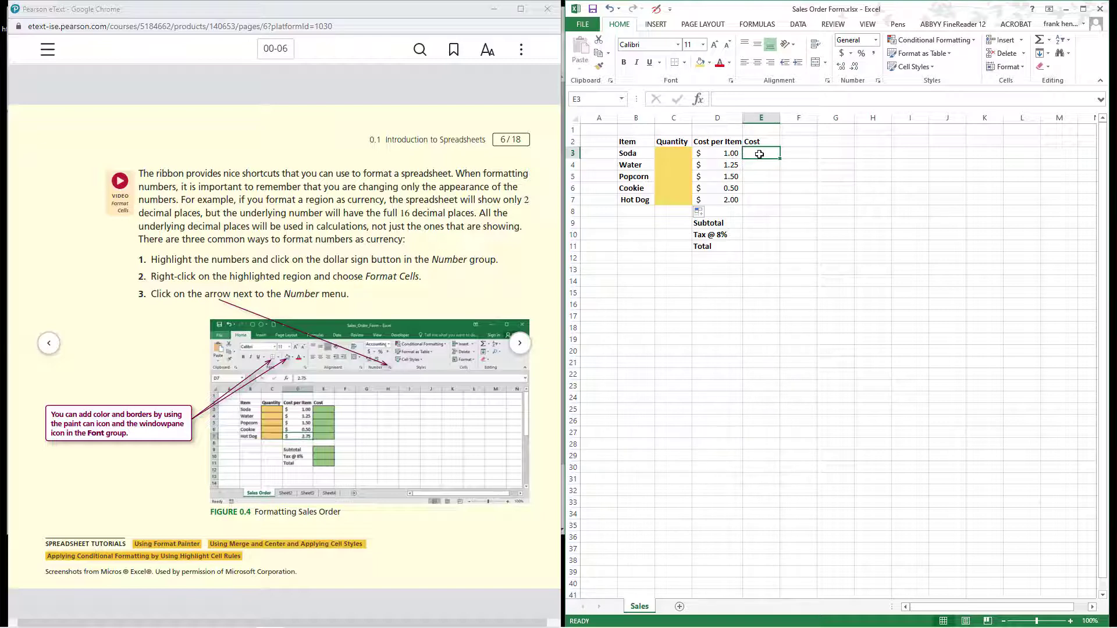
left_click(709, 62)
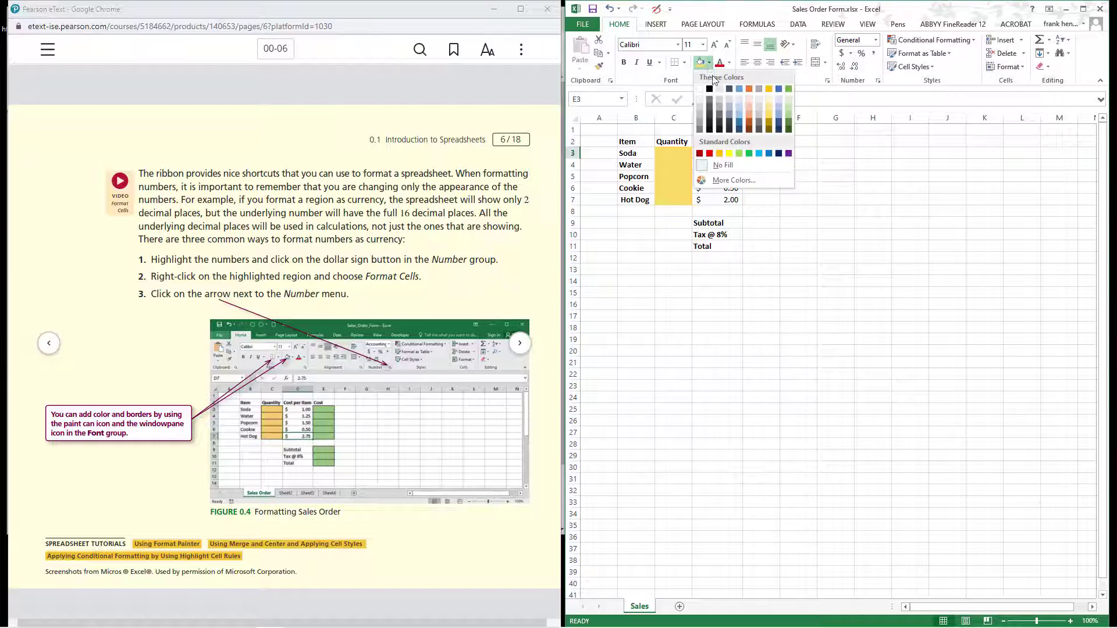
left_click(779, 90)
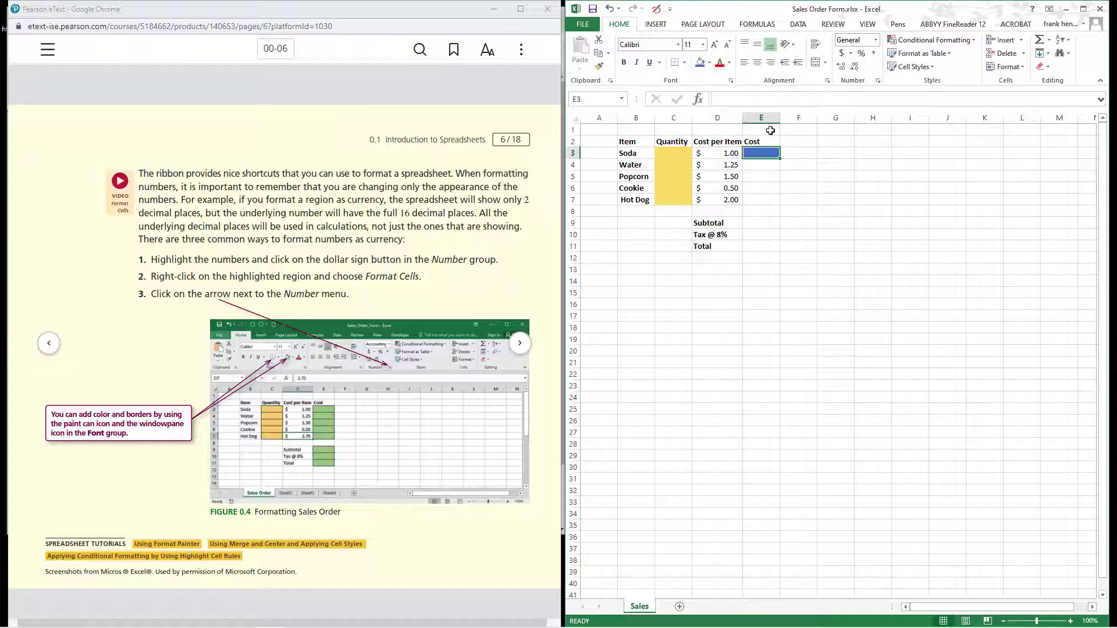
left_click(709, 63)
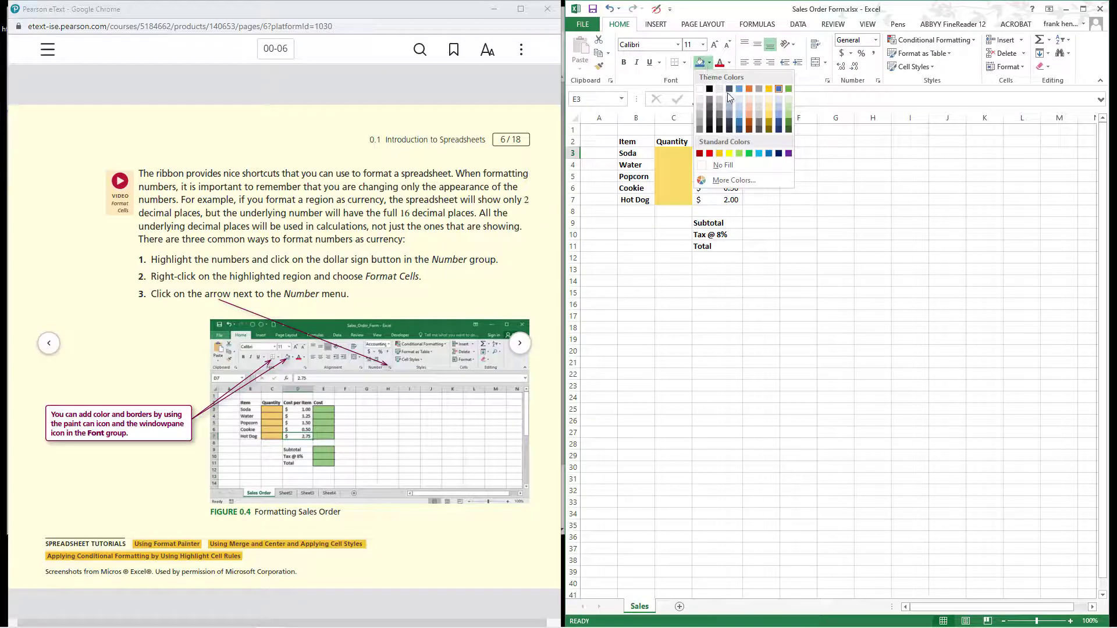
left_click(788, 89)
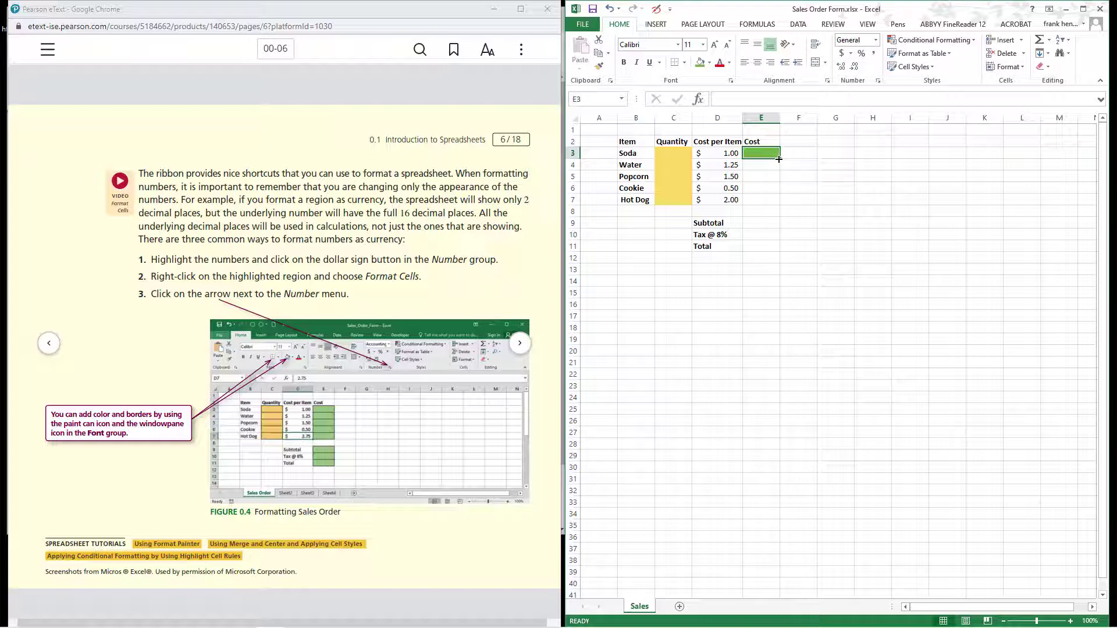
left_click_drag(778, 159, 779, 203)
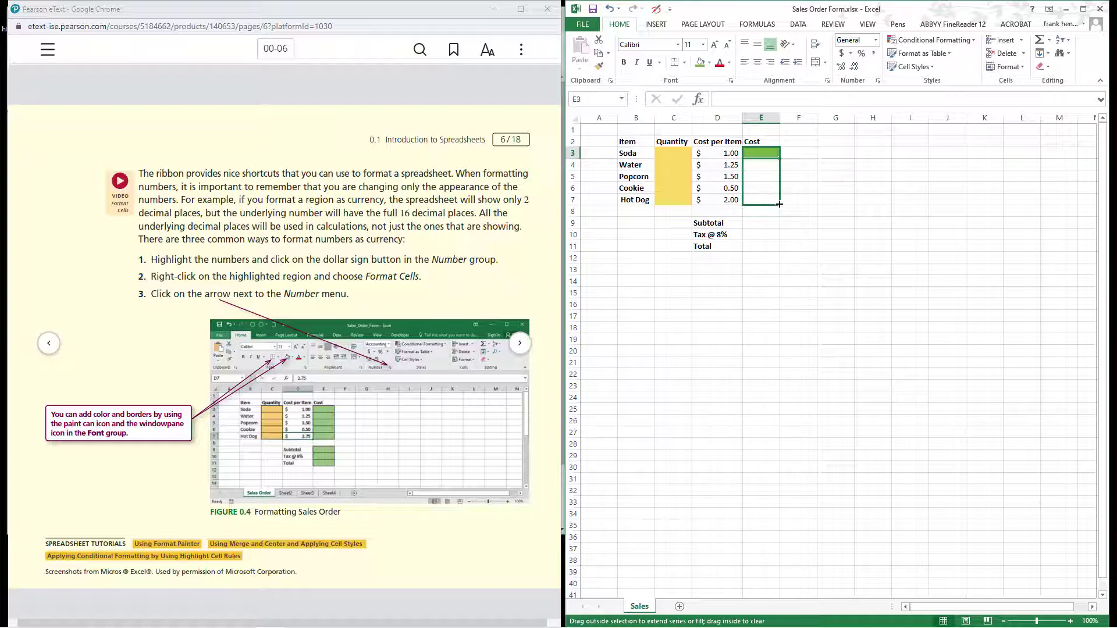
left_click_drag(779, 203, 780, 204)
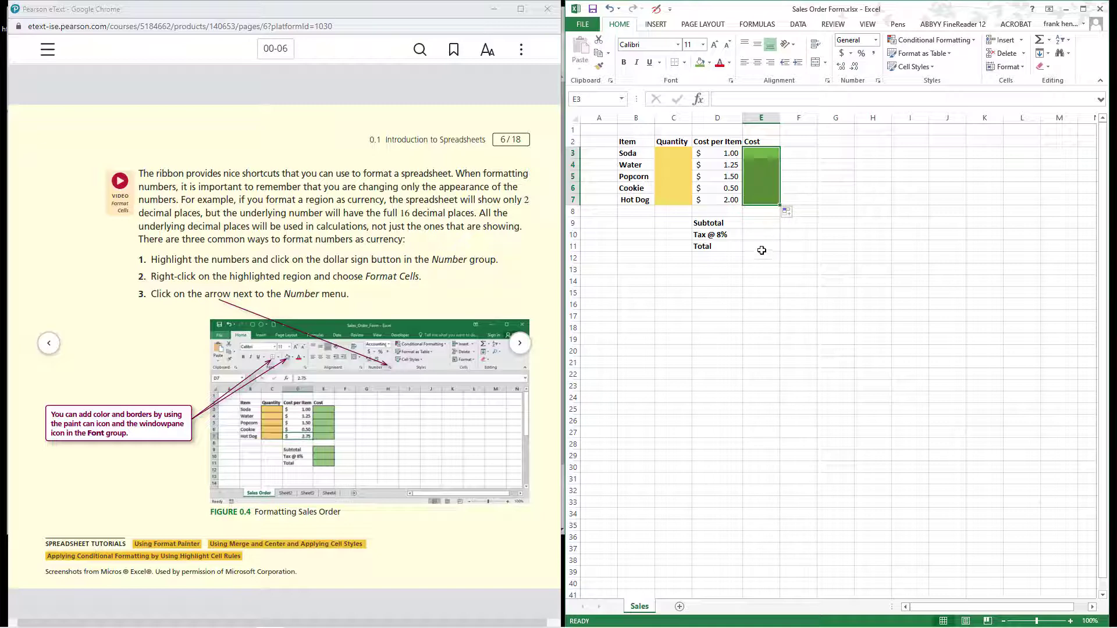
Fill E9 green and extend it down to E11 beside Subtotal, Tax and Total.
left_click(760, 222)
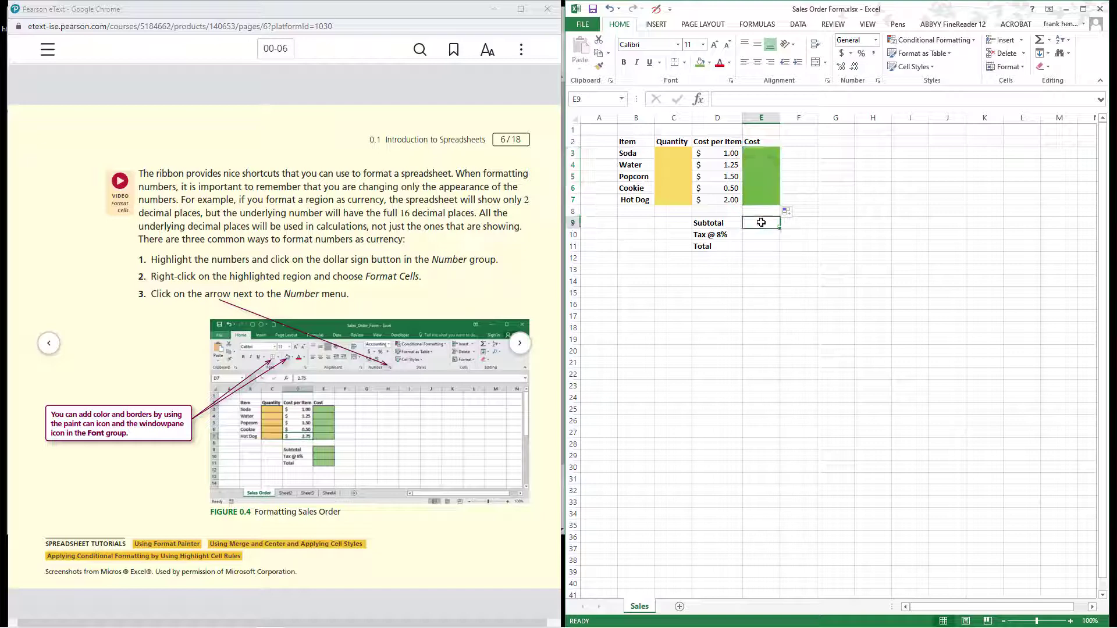
left_click(710, 65)
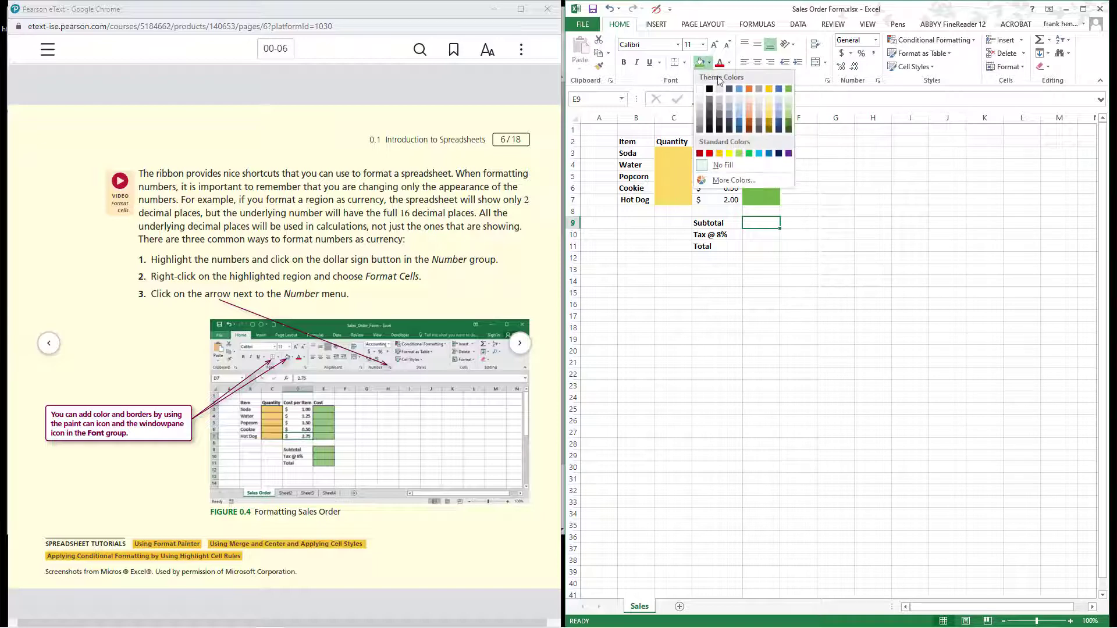
left_click(792, 93)
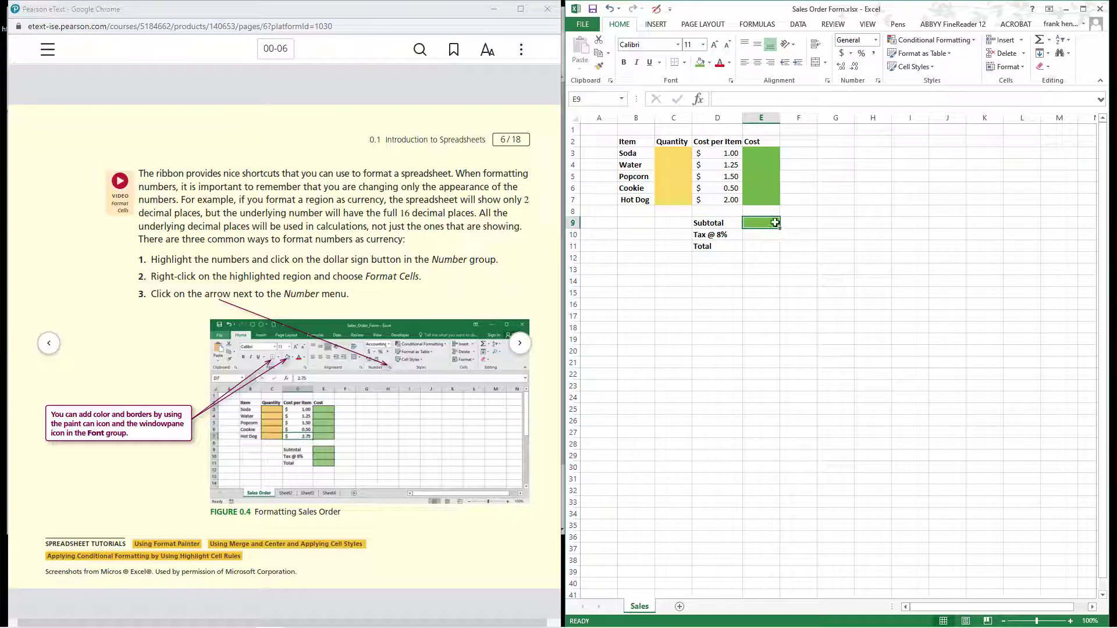
left_click_drag(779, 229, 780, 251)
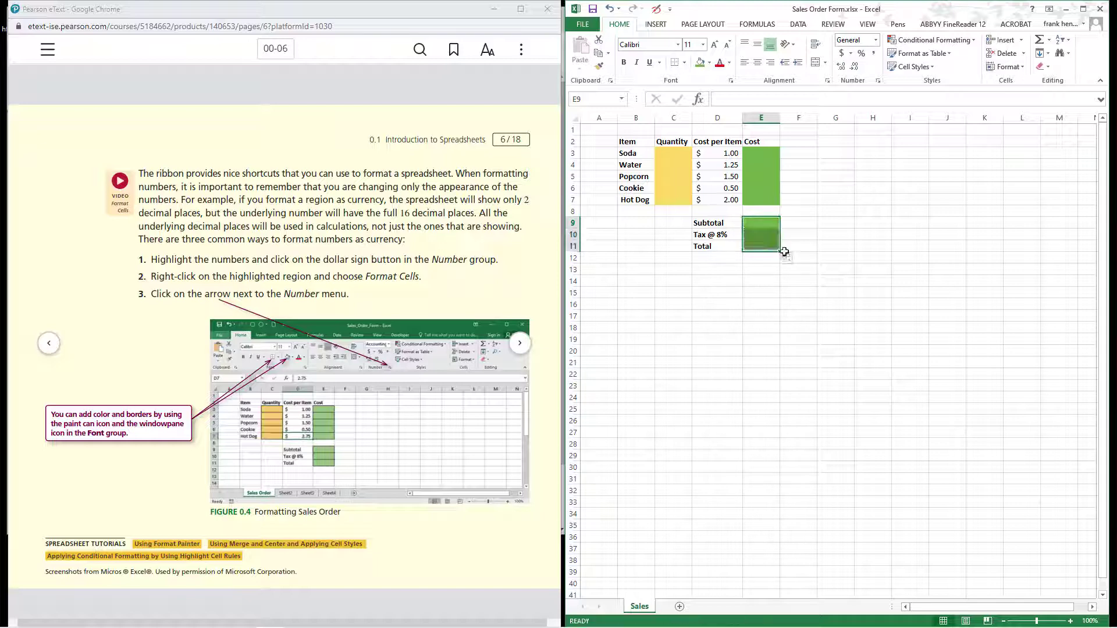
left_click(757, 229)
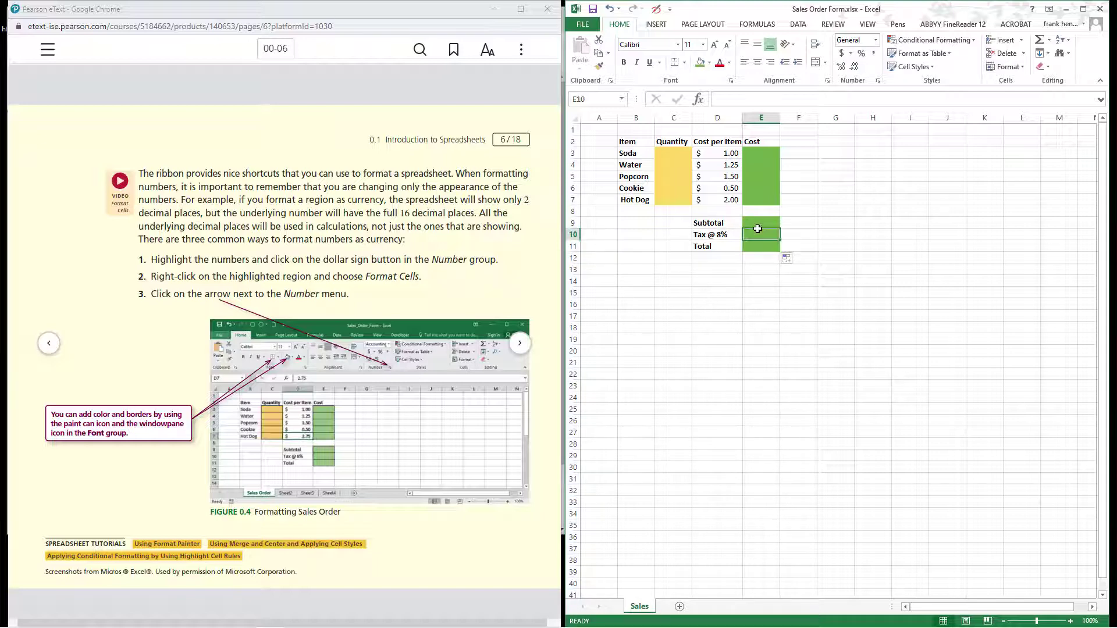